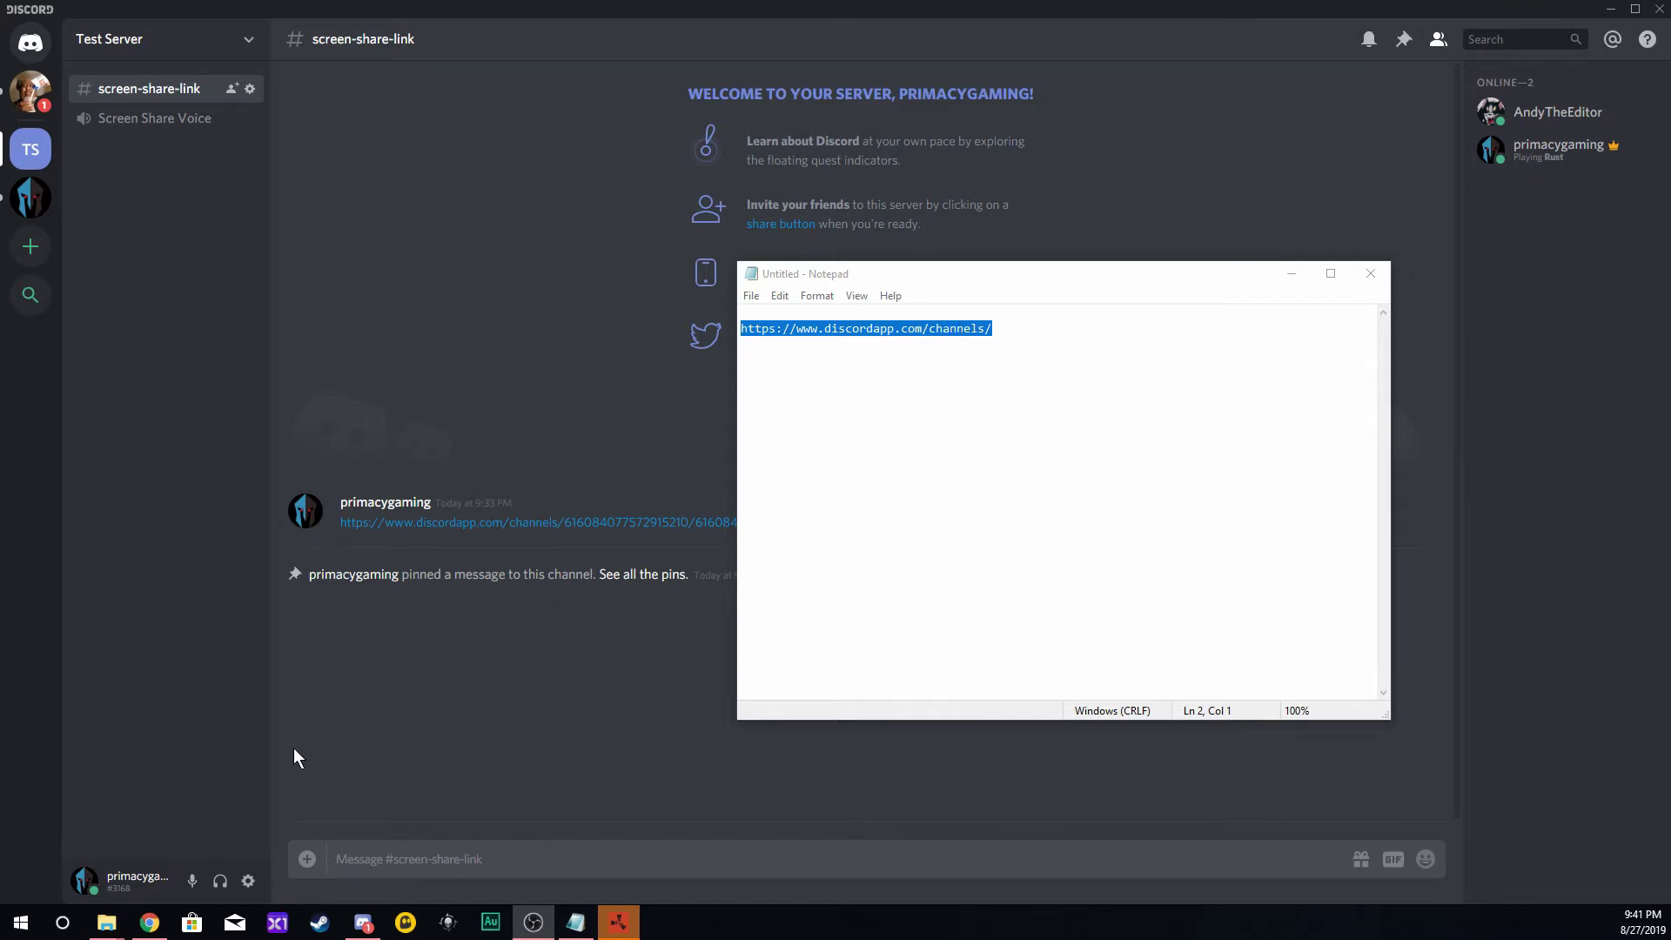
Check that Developer Mode is enabled in the user's Appearance settings, and return to the server.
{"action": "left_click", "coordinate": [248, 883]}
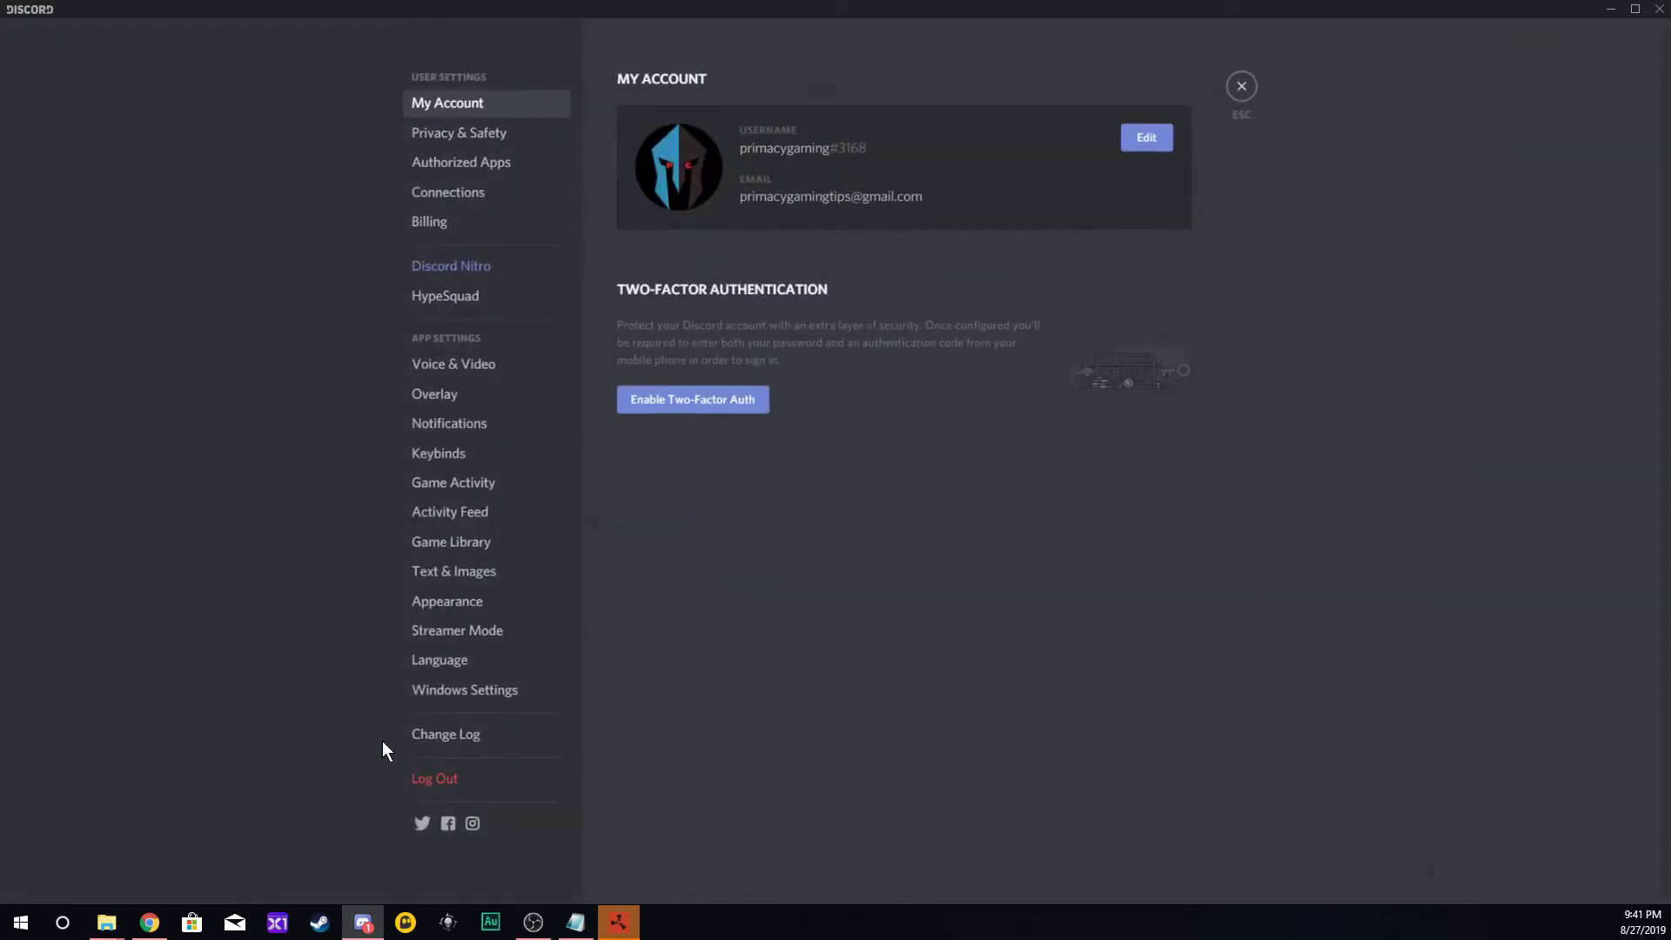
{"action": "left_click", "coordinate": [440, 607]}
{"action": "scroll", "coordinate": [1044, 688], "scroll_direction": "down", "scroll_amount": 3}
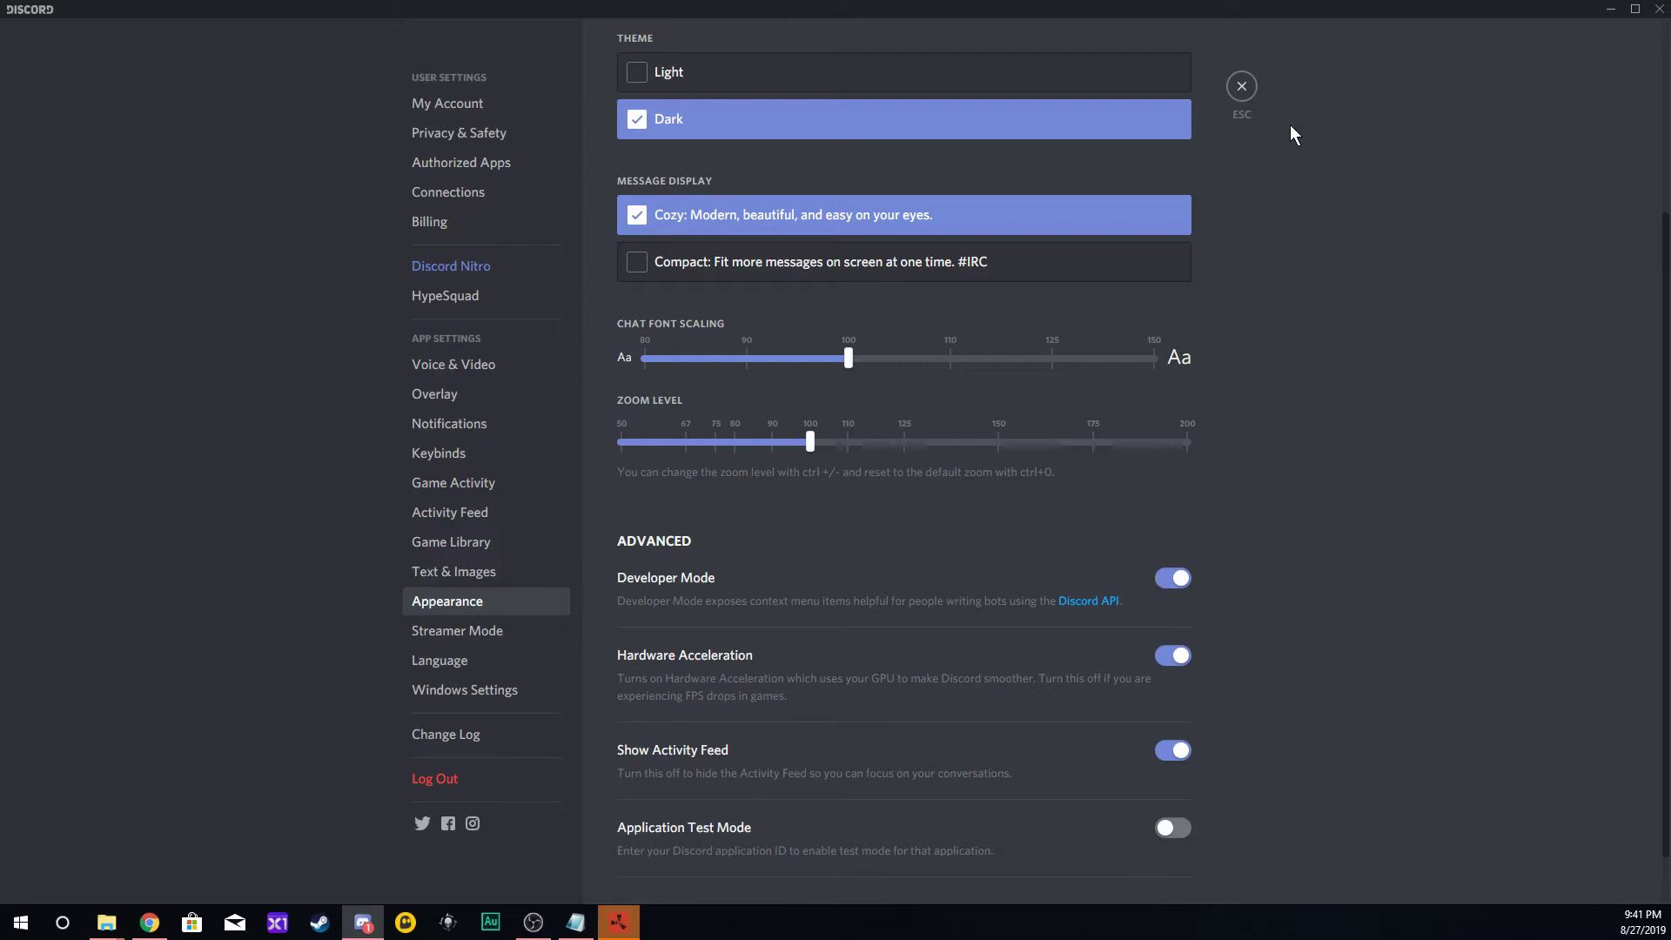
{"action": "left_click", "coordinate": [1242, 87]}
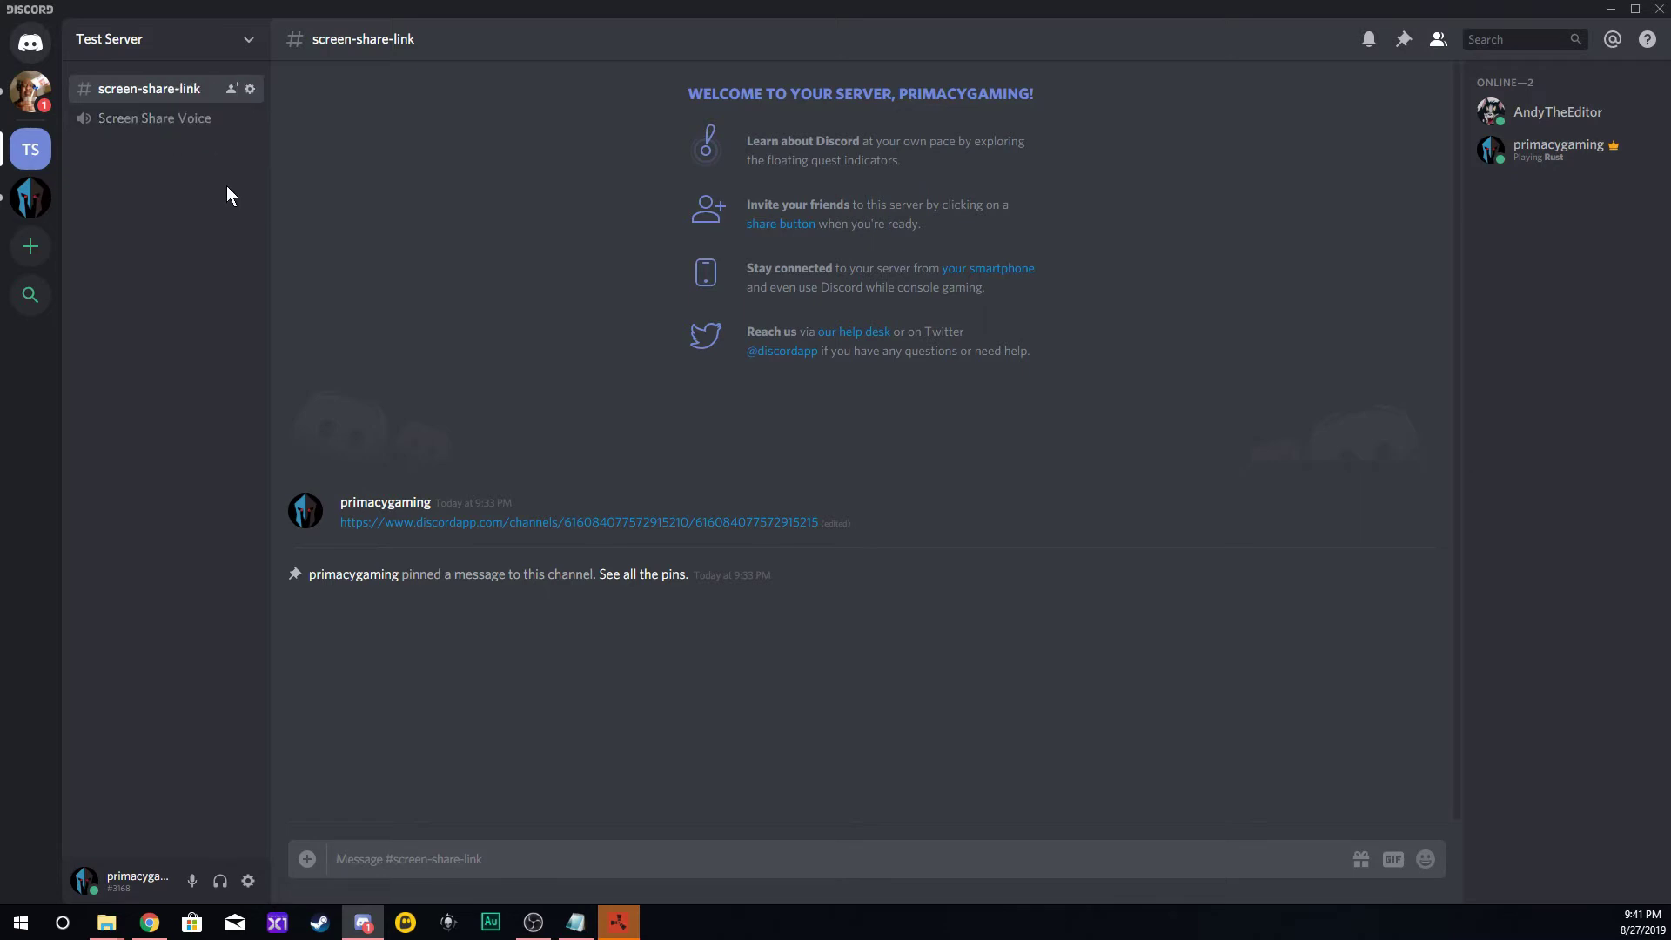
{"action": "right_click", "coordinate": [157, 38]}
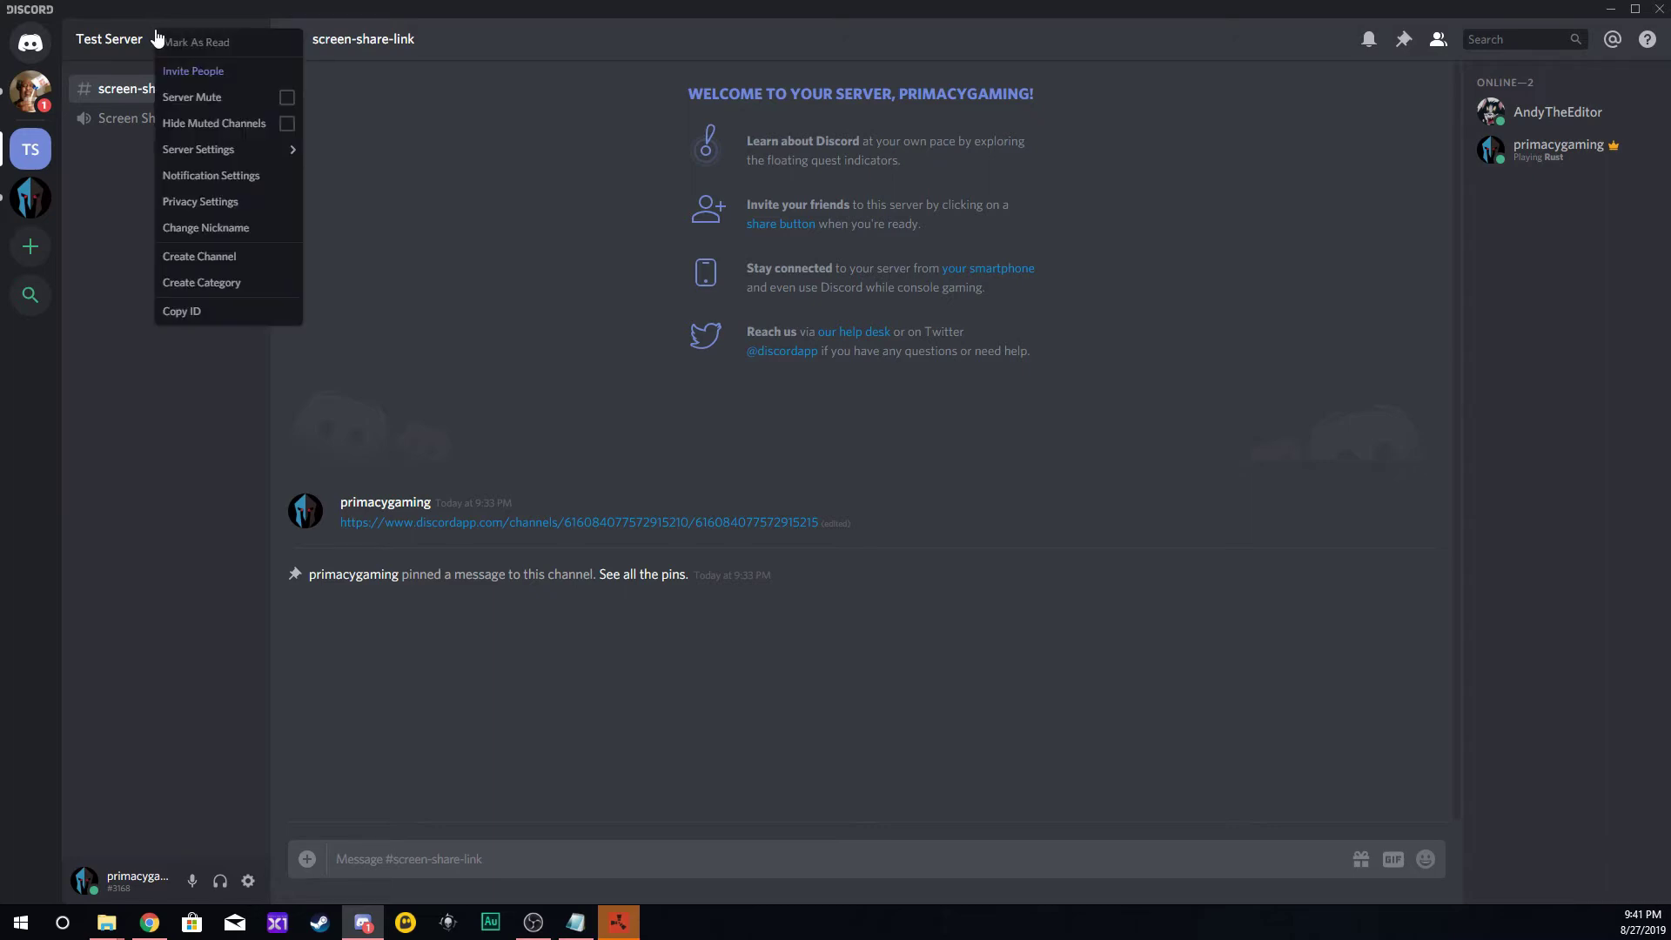
{"action": "left_click", "coordinate": [181, 311]}
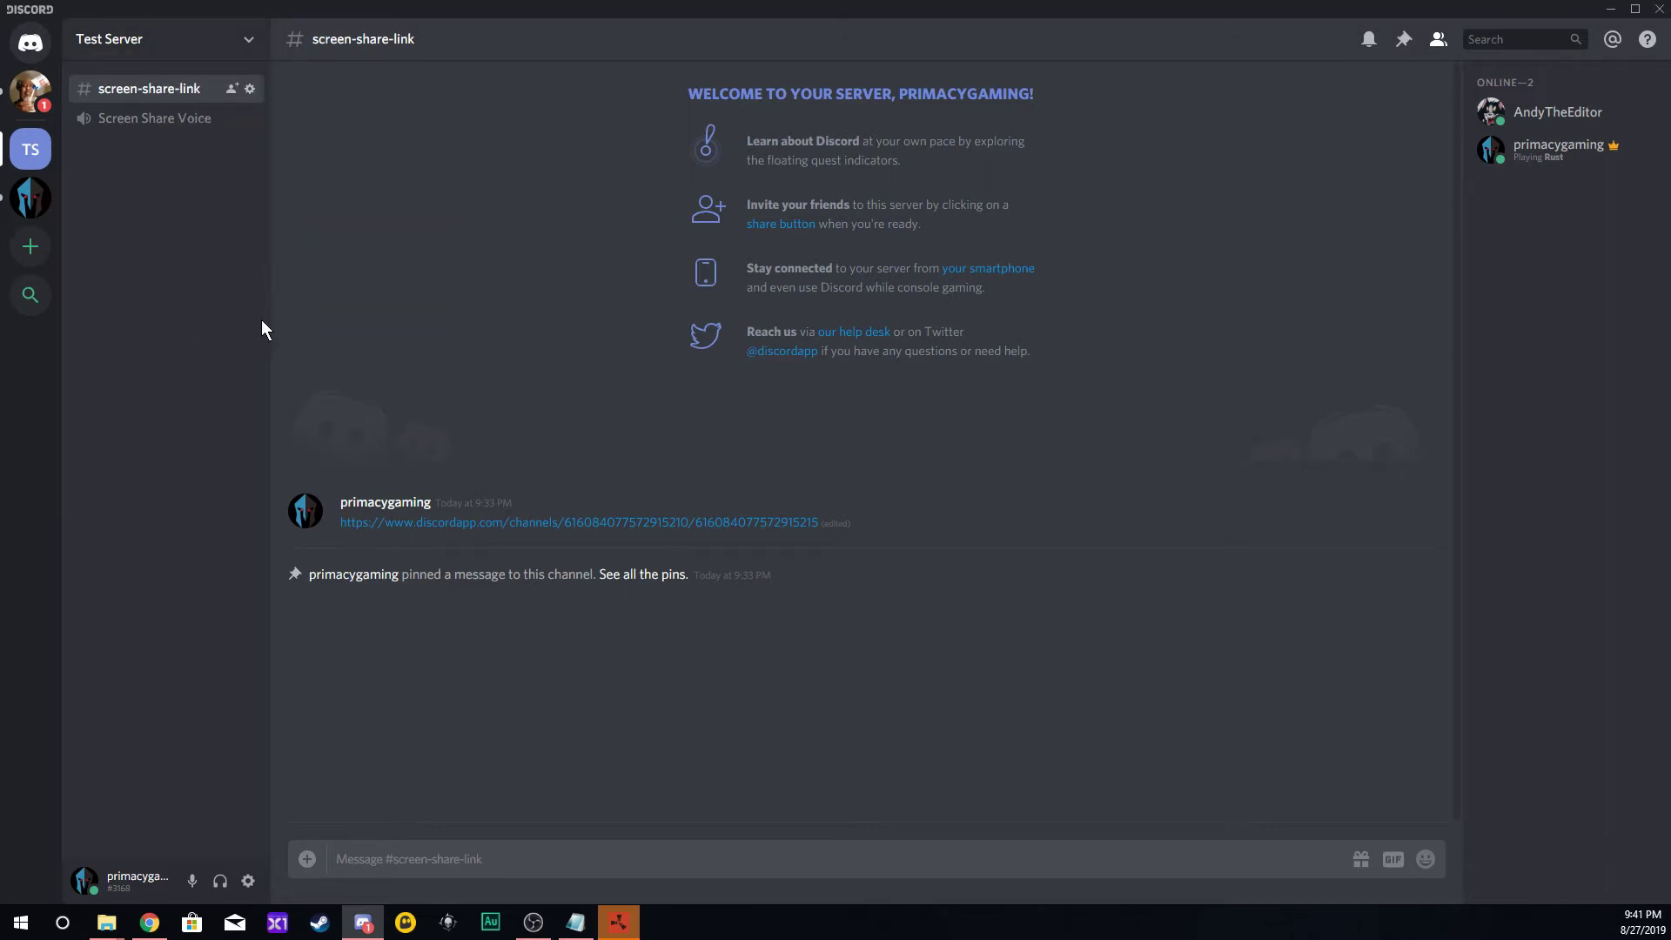
{"action": "left_click", "coordinate": [576, 921]}
{"action": "left_click", "coordinate": [1002, 334]}
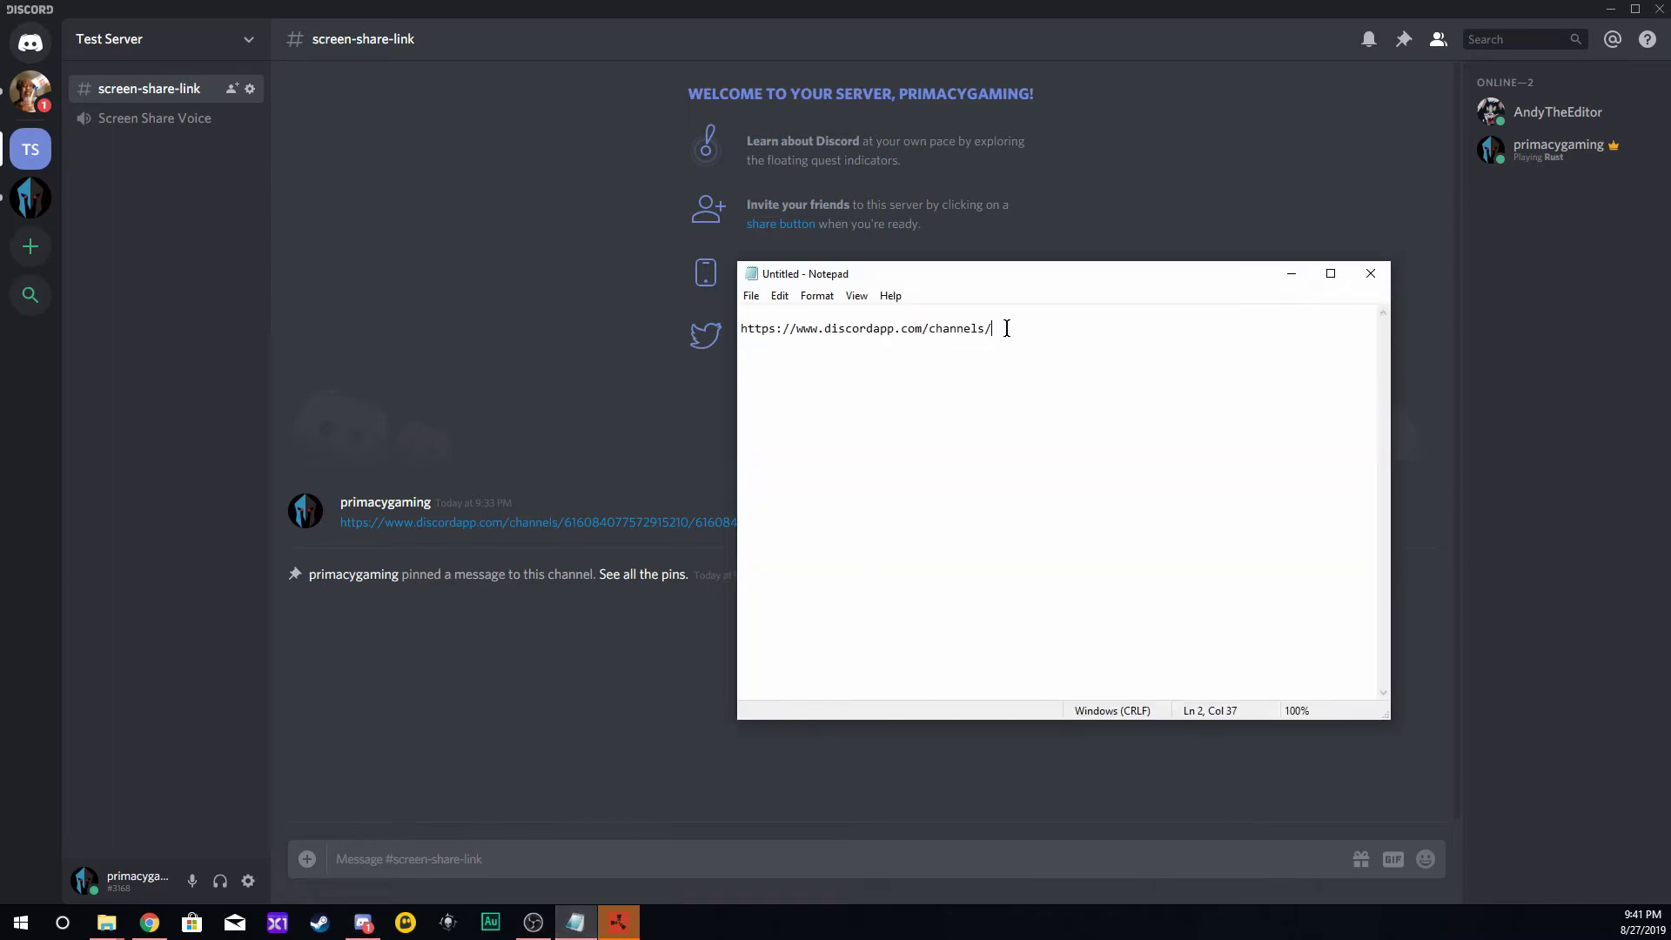
{"action": "right_click", "coordinate": [1006, 331]}
{"action": "left_click", "coordinate": [1037, 398]}
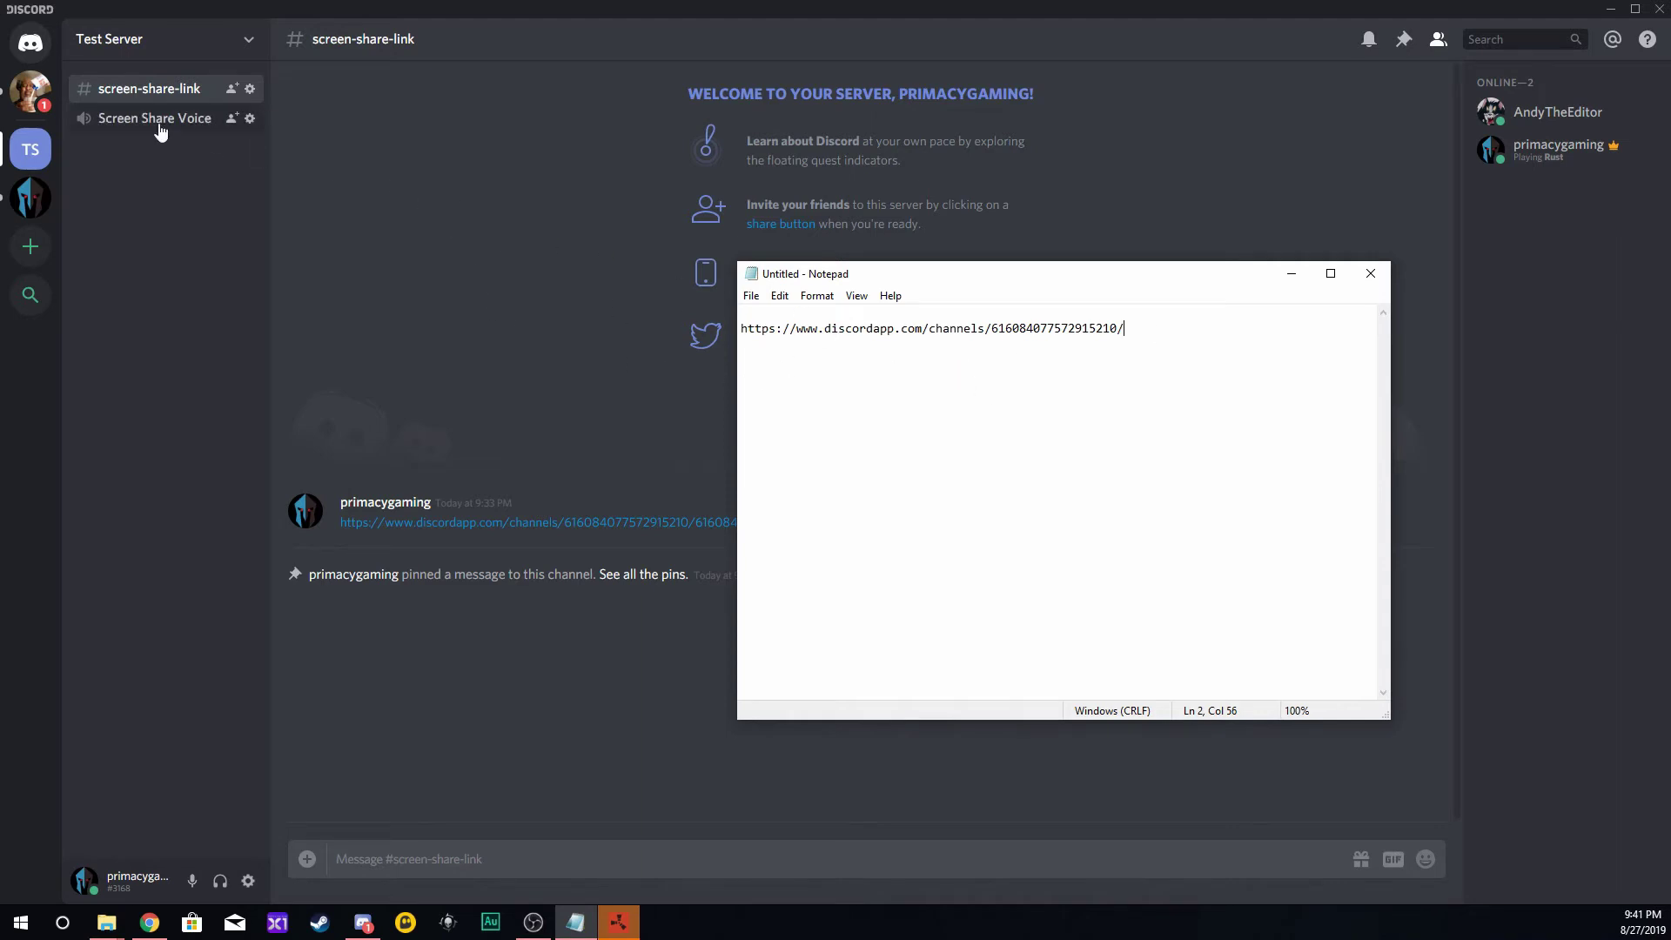
Copy the Screen Share Voice channel's ID and paste it at the end of the link in Notepad.
{"action": "right_click", "coordinate": [251, 127]}
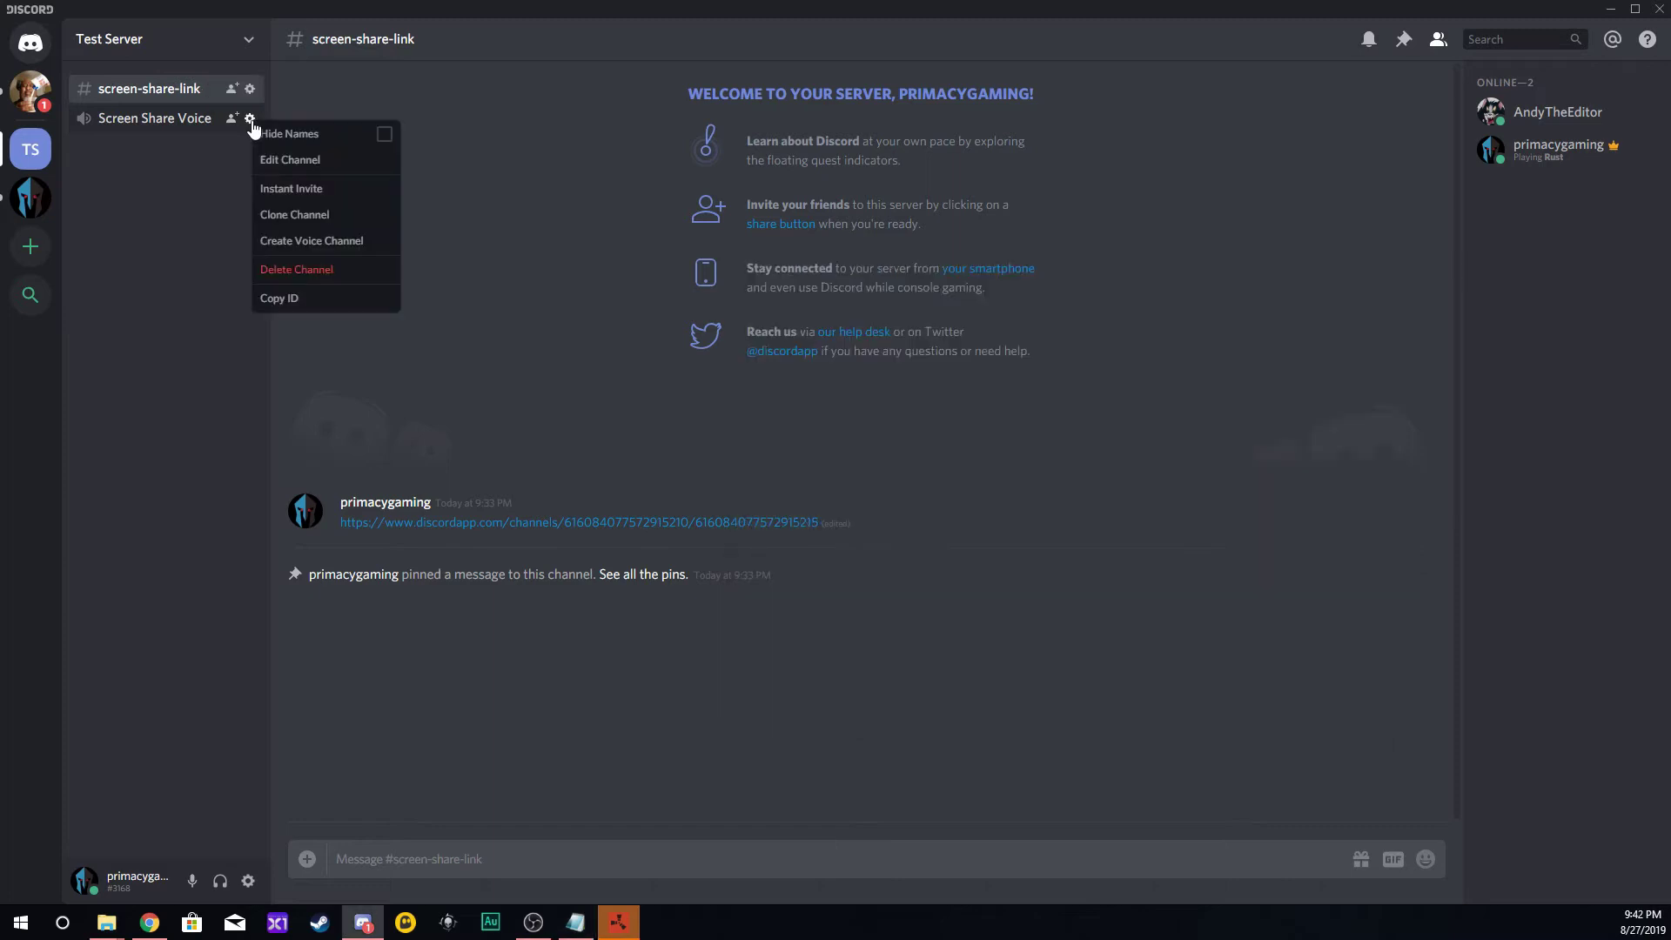
{"action": "left_click", "coordinate": [323, 297]}
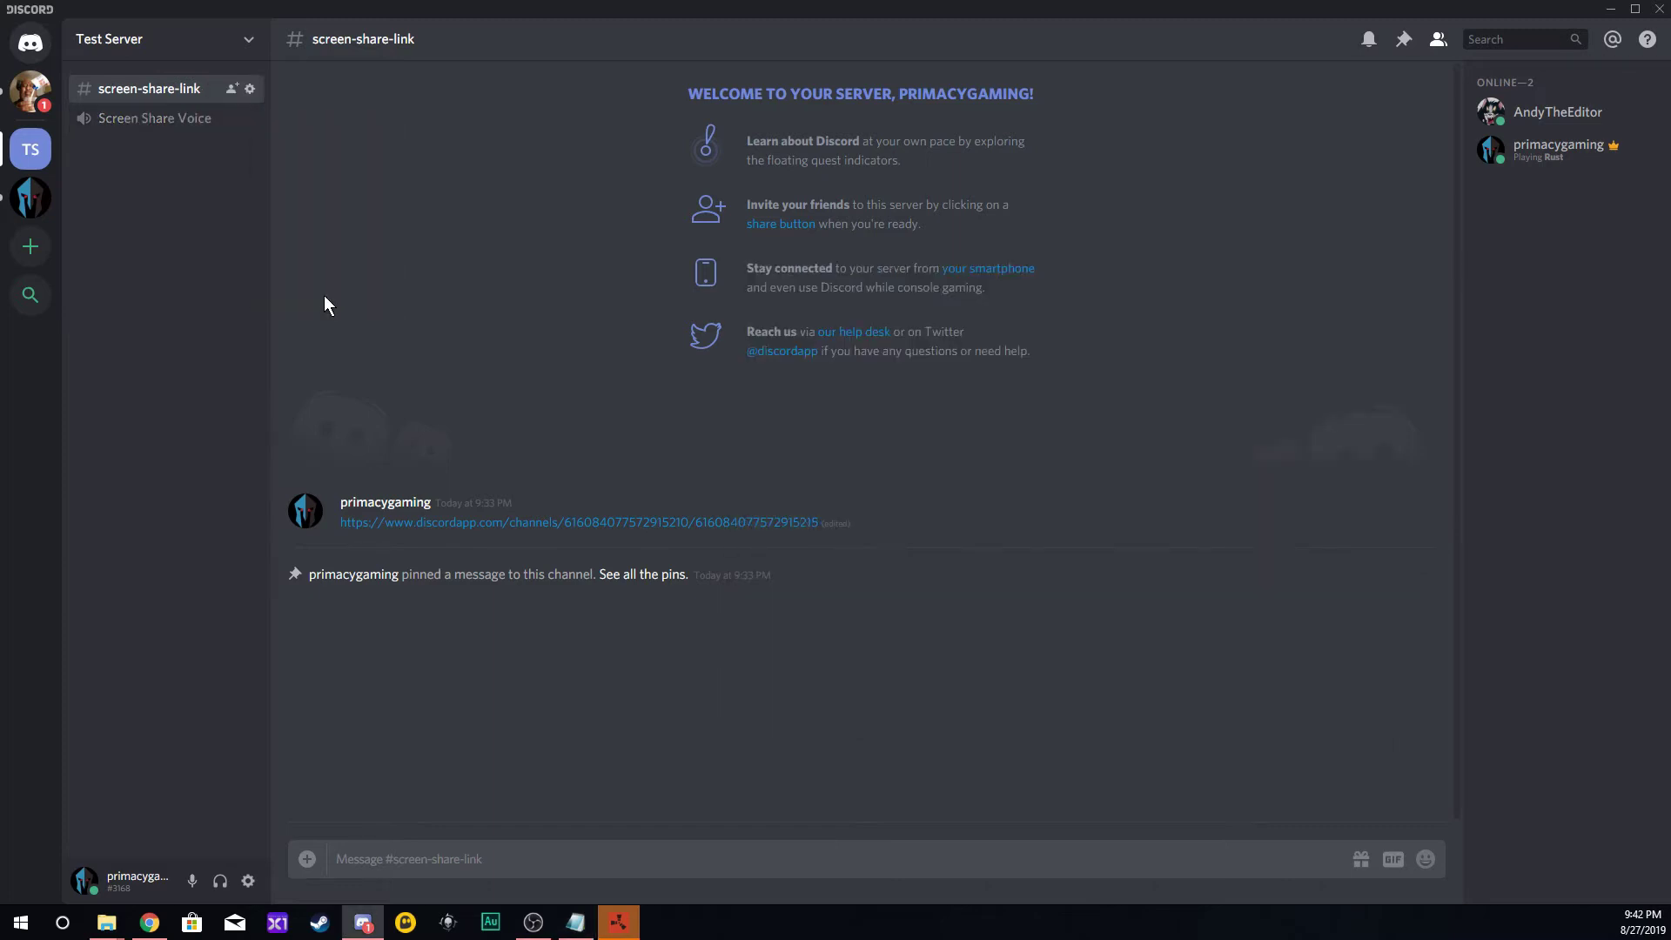
{"action": "left_click", "coordinate": [576, 923]}
{"action": "right_click", "coordinate": [1148, 329]}
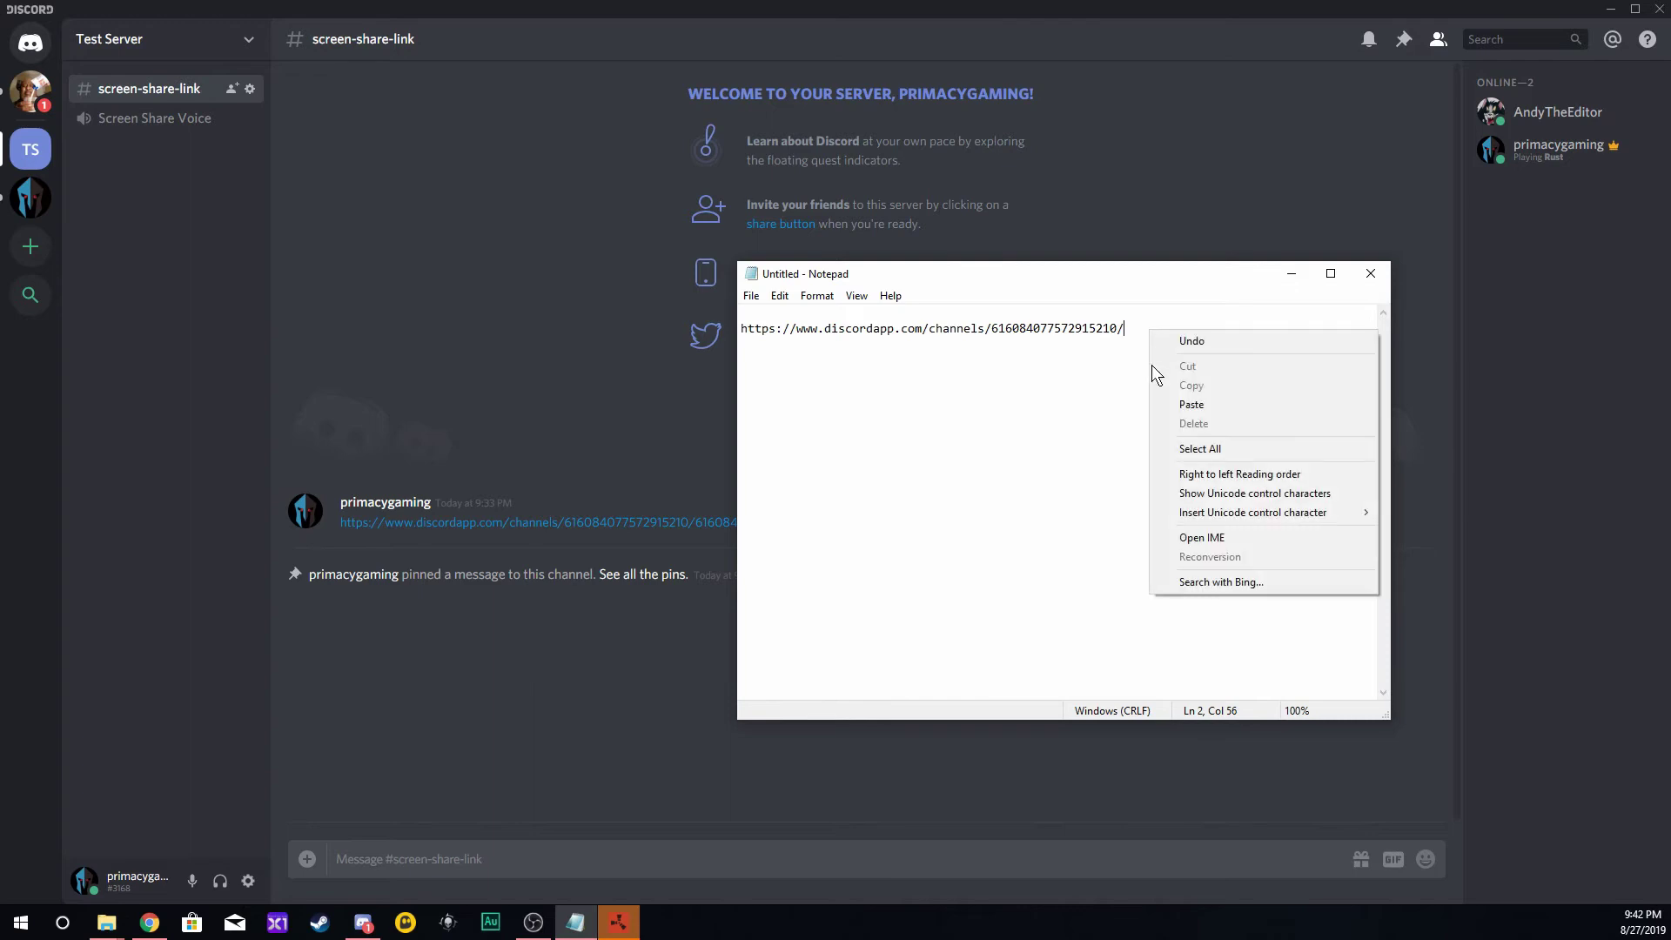
{"action": "left_click", "coordinate": [1188, 409]}
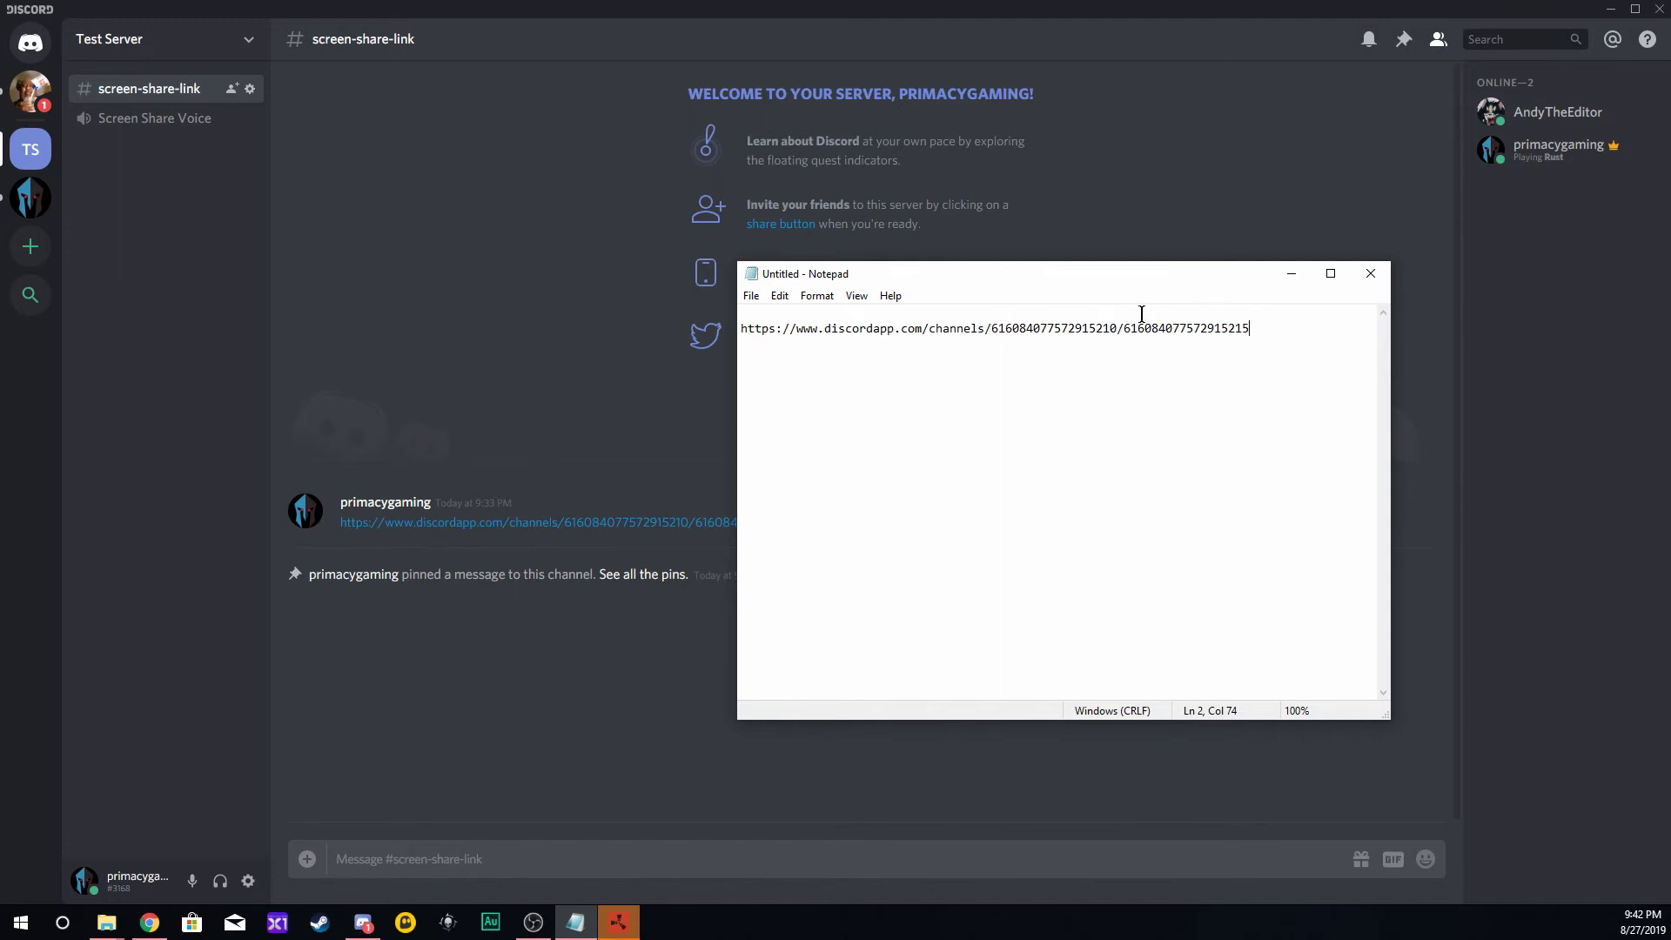
Copy the completed link from Notepad and post it as a message in Discord's screen-share-link channel.
{"action": "double_click", "coordinate": [1010, 333]}
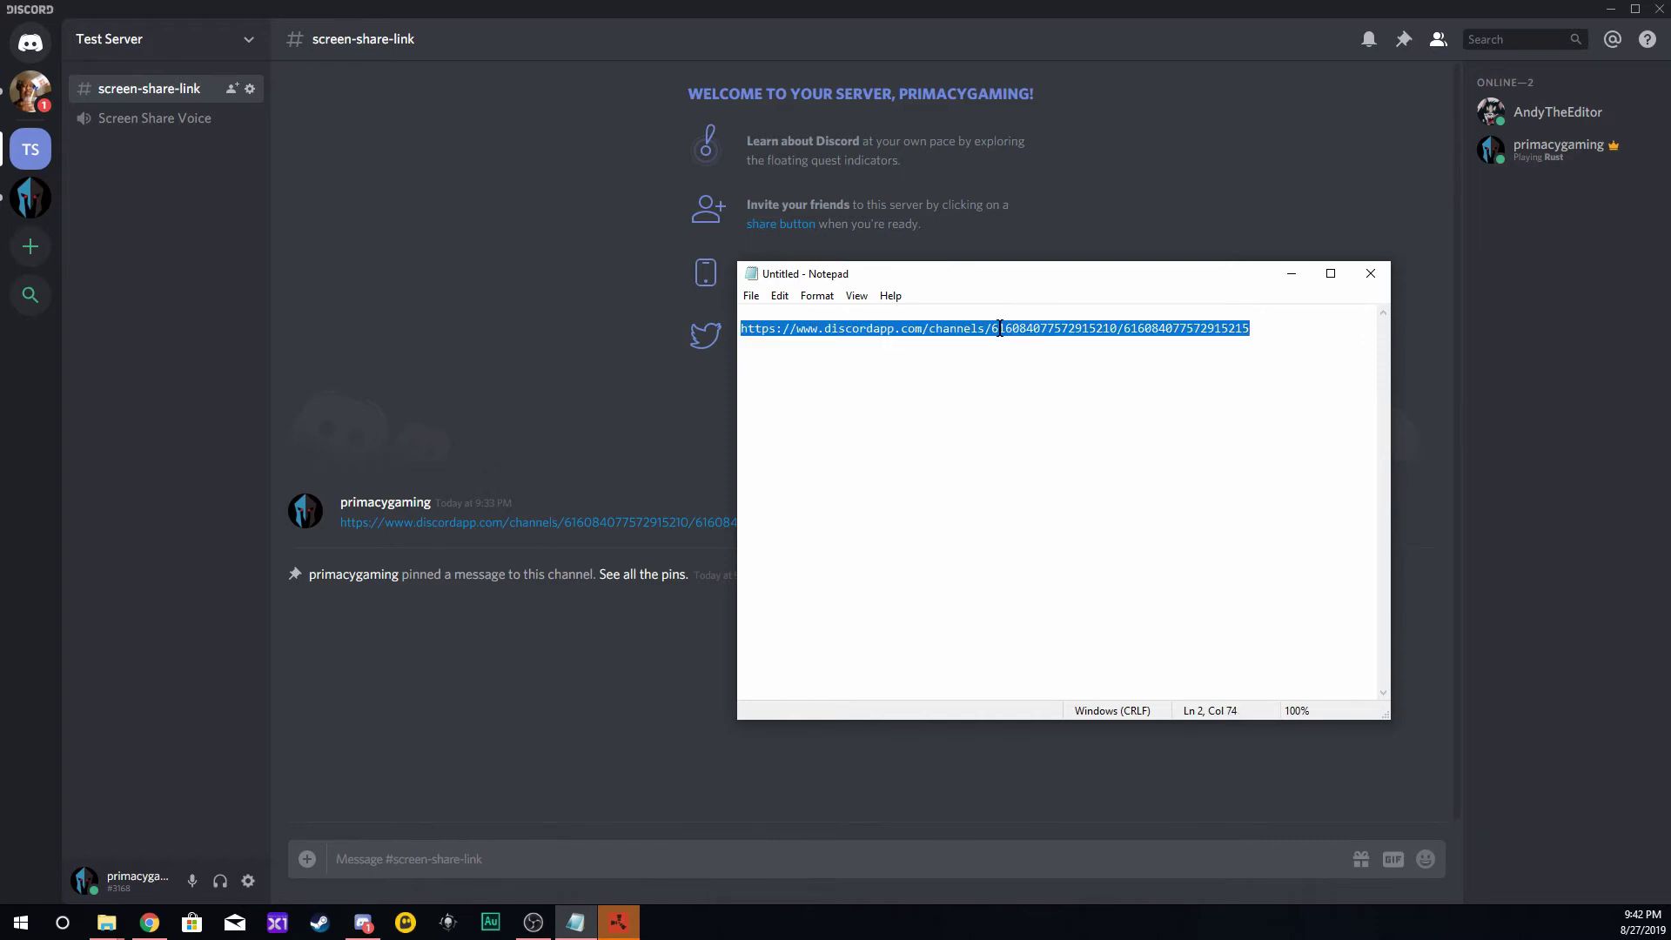
{"action": "right_click", "coordinate": [1000, 328]}
{"action": "left_click", "coordinate": [1030, 384]}
{"action": "left_click", "coordinate": [331, 129]}
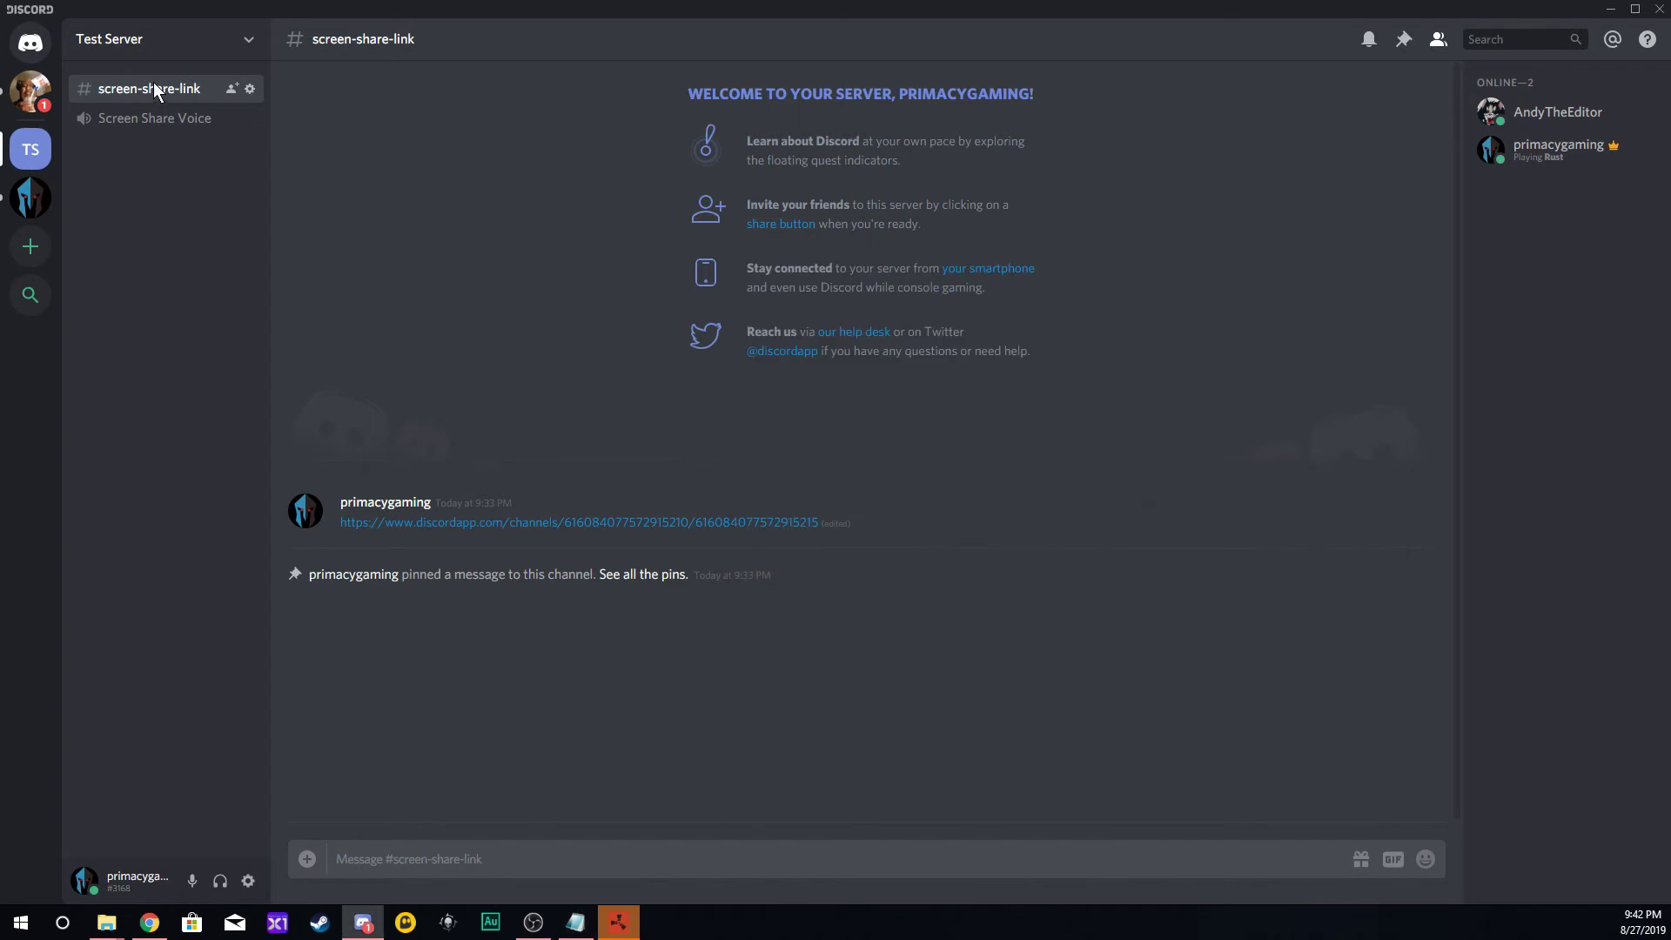
{"action": "right_click", "coordinate": [349, 862]}
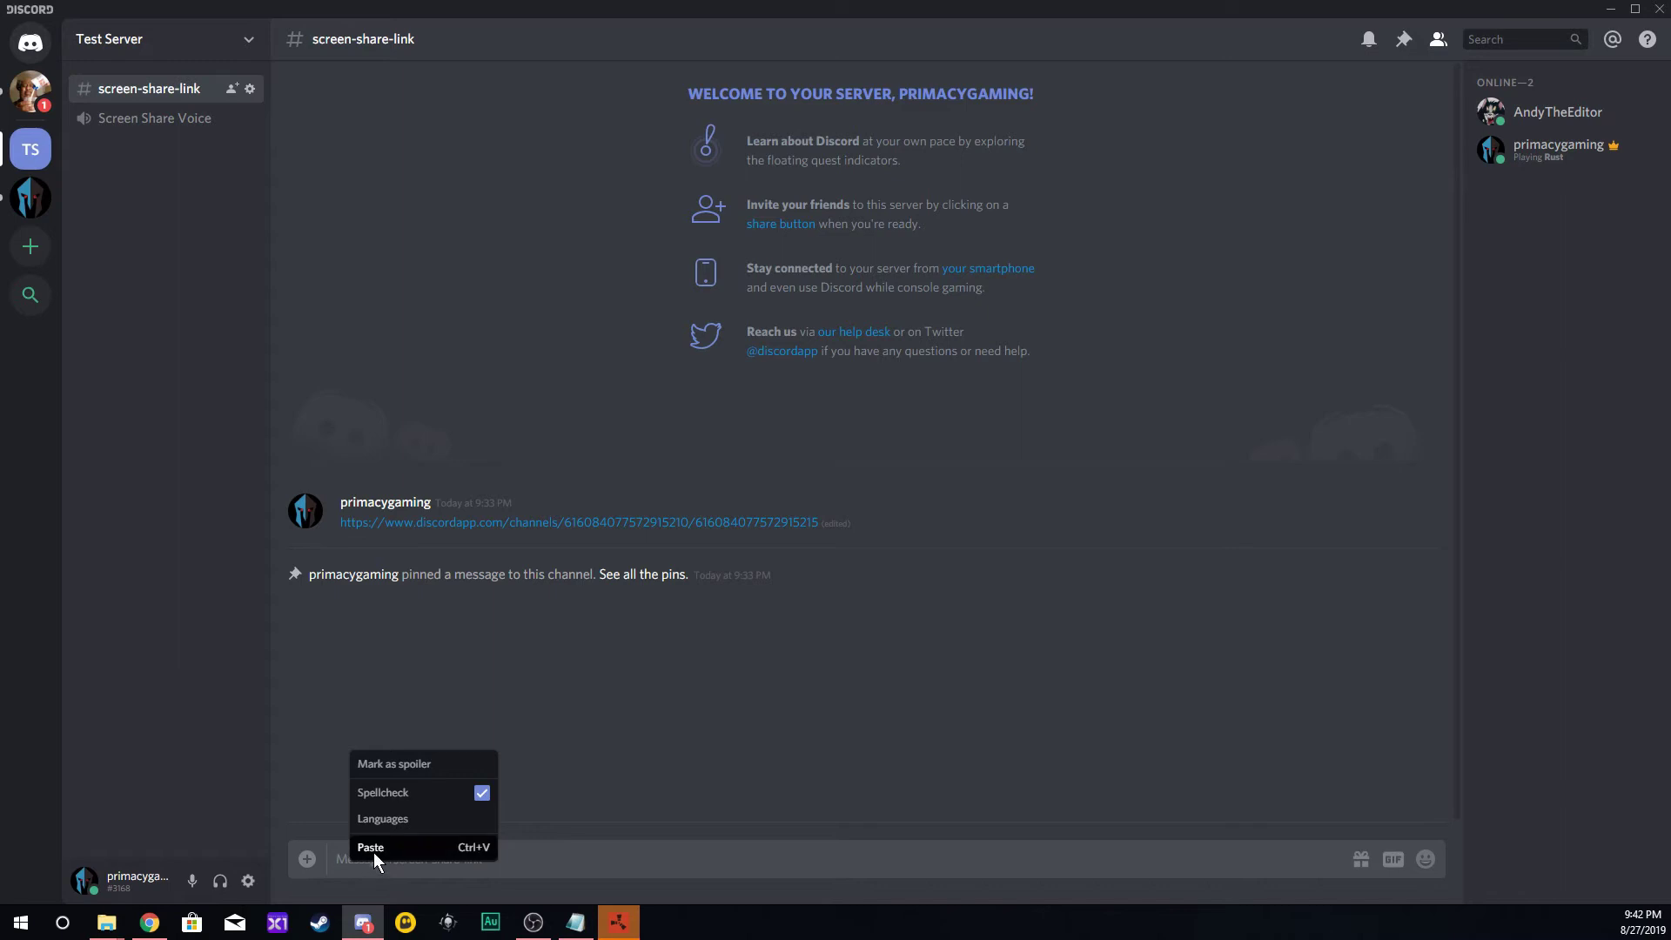
{"action": "left_click", "coordinate": [374, 849]}
{"action": "key", "text": "Return"}
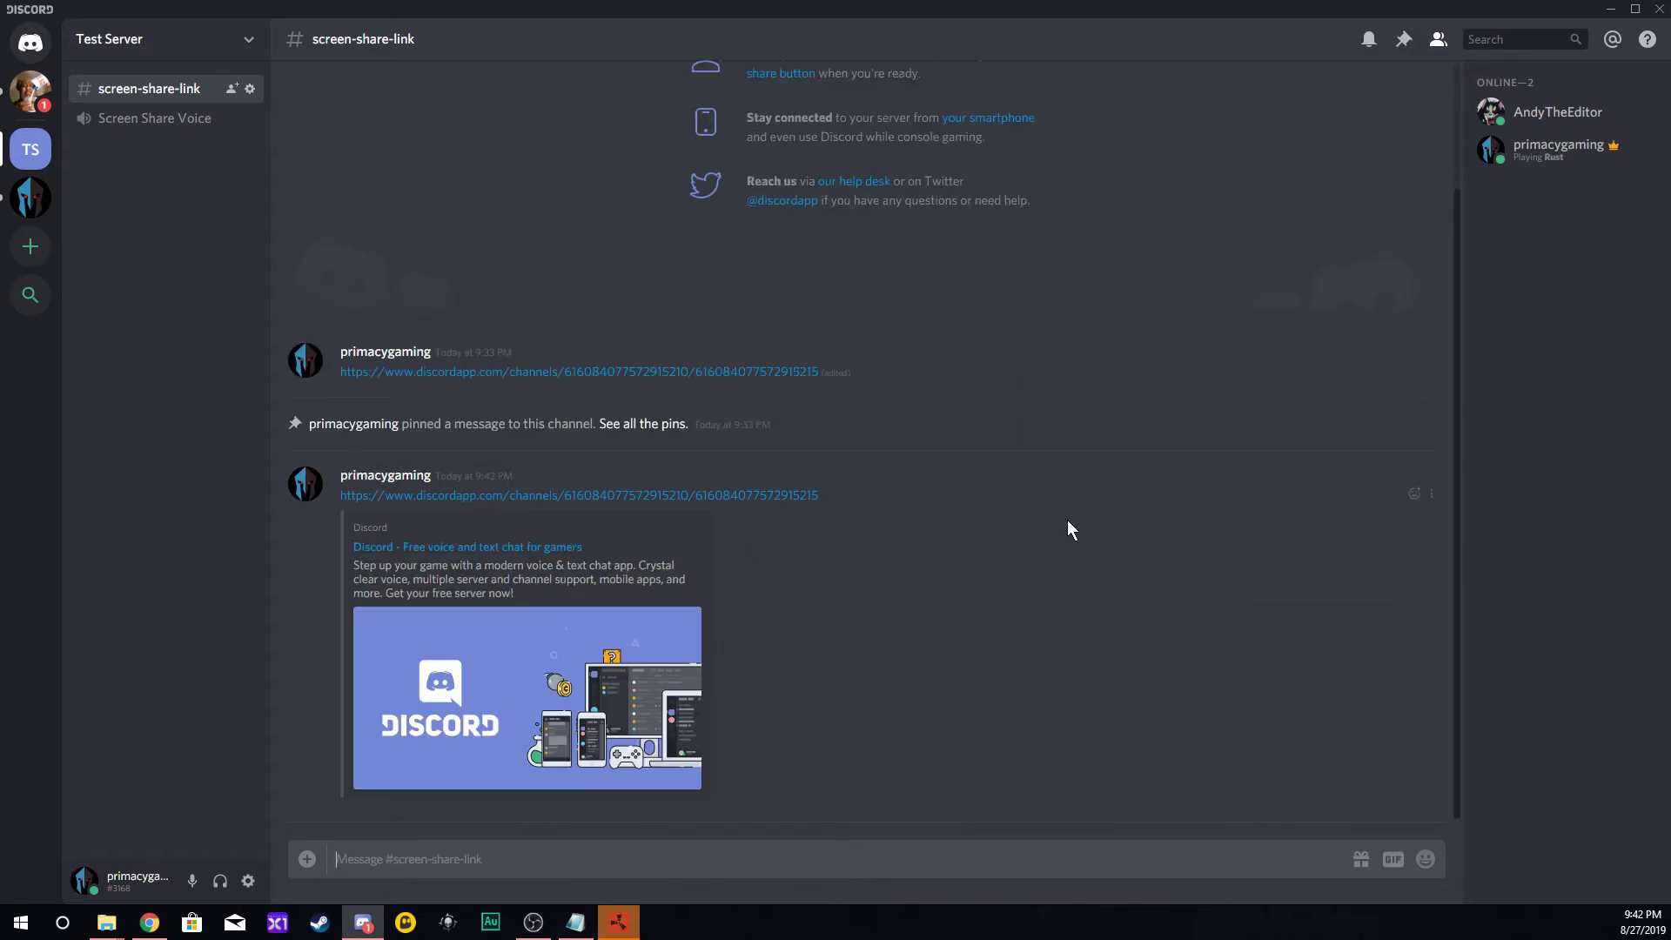
Delete the older link message from the screen-share-link channel.
{"action": "left_click", "coordinate": [1431, 370]}
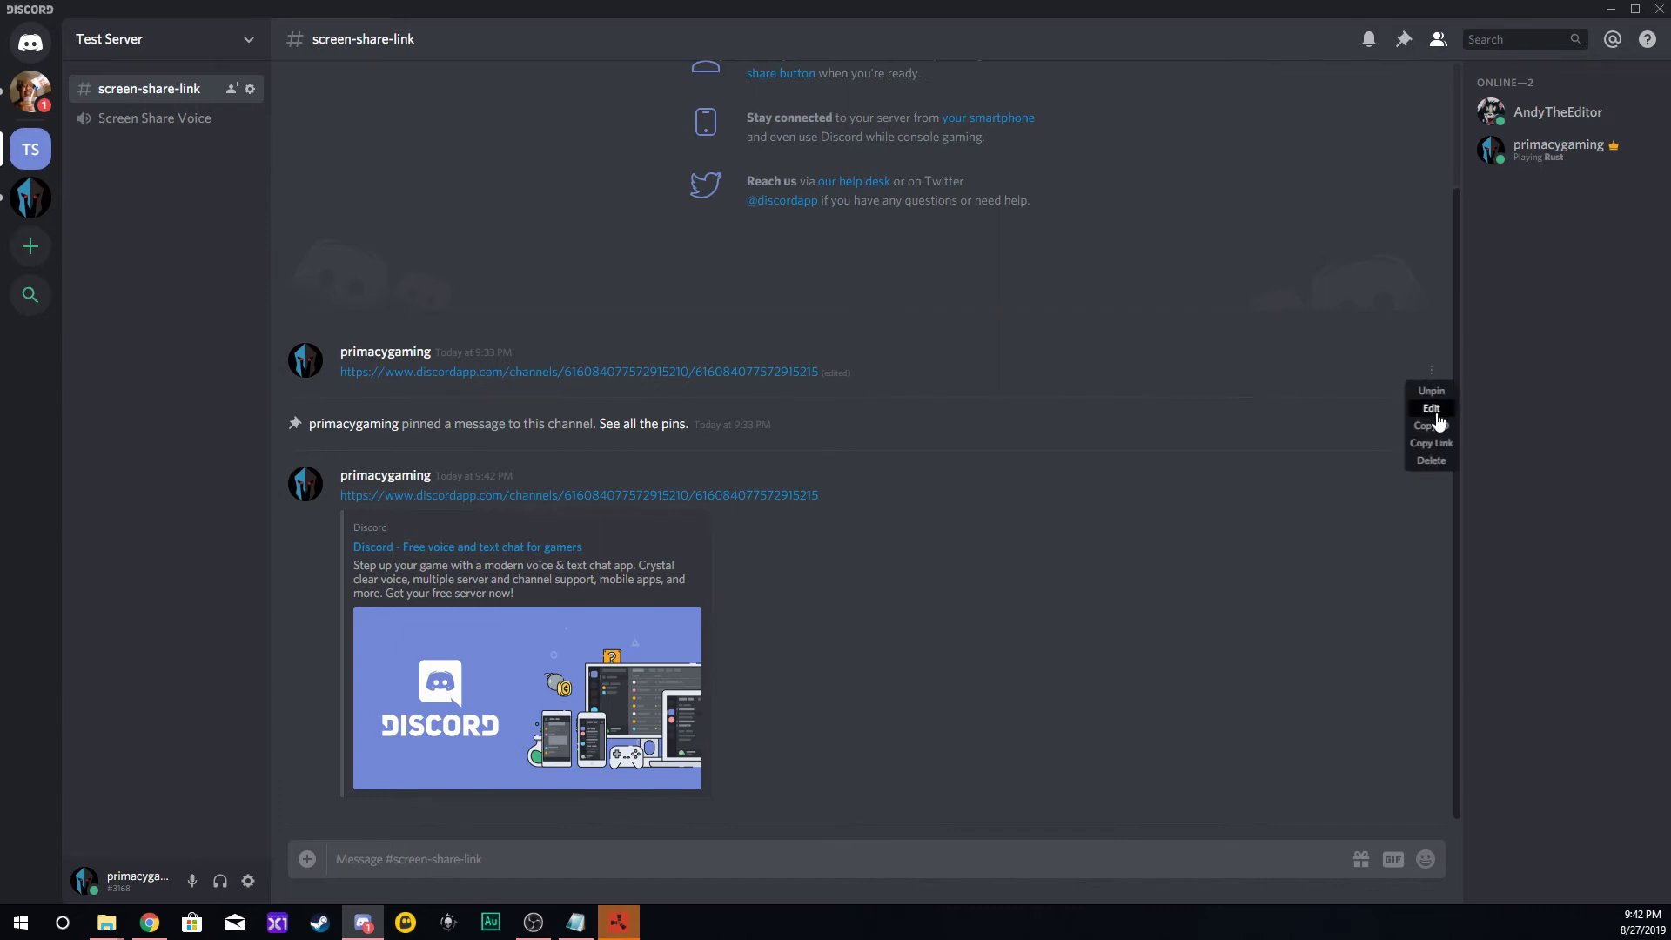
{"action": "left_click", "coordinate": [1430, 459]}
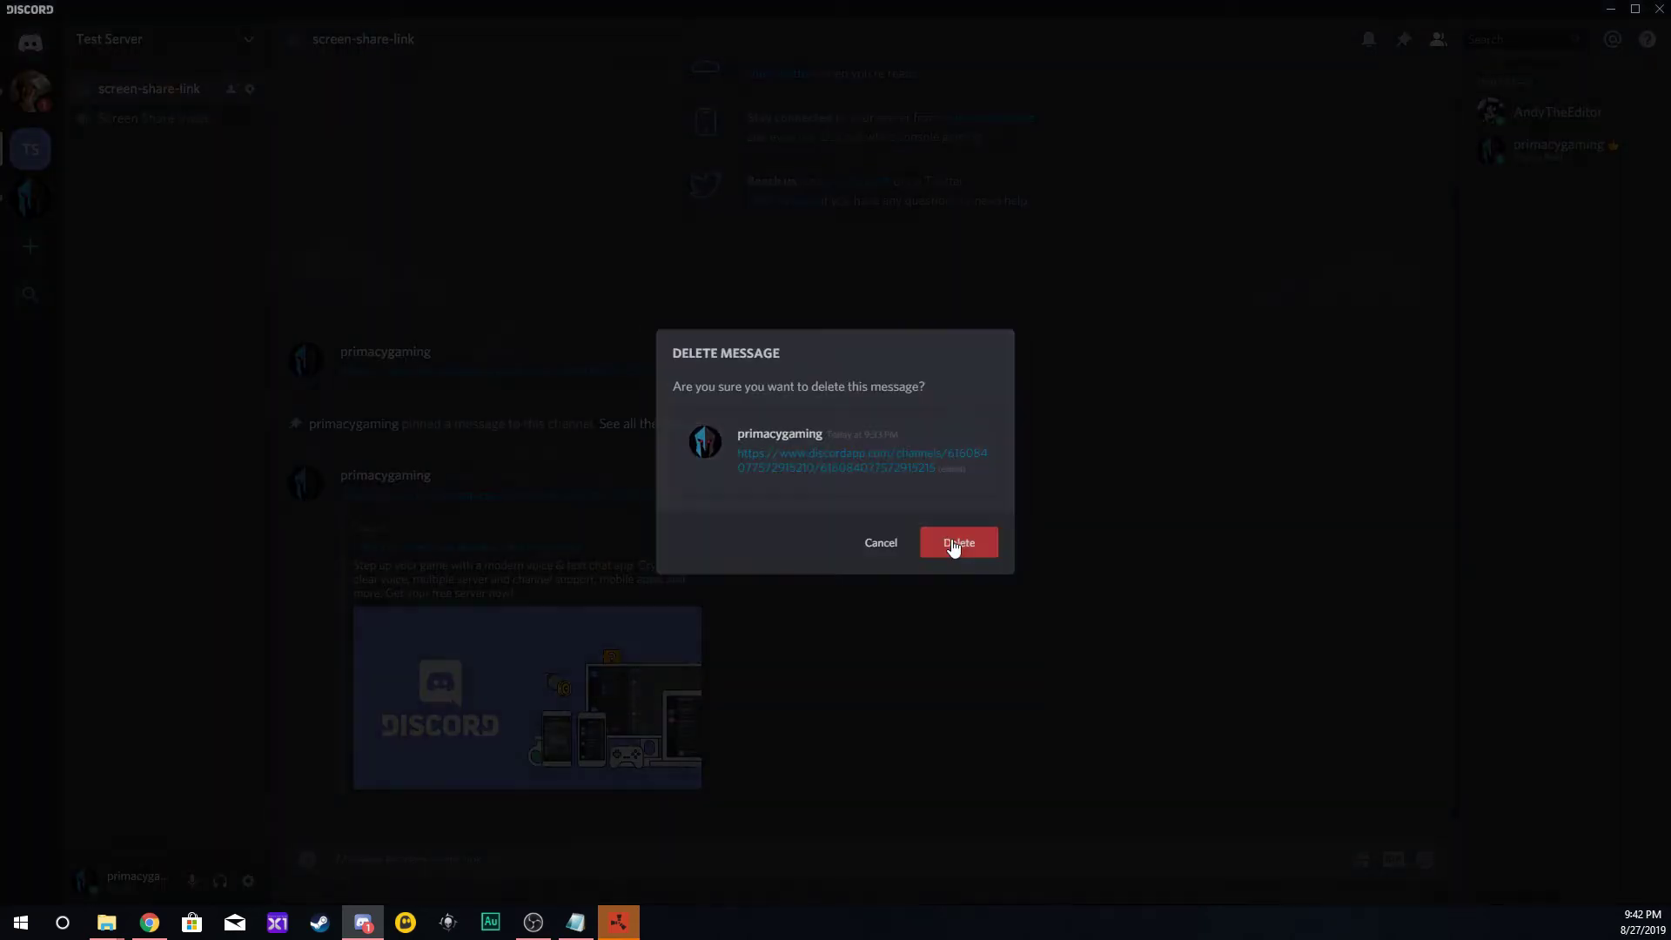
{"action": "left_click", "coordinate": [961, 546]}
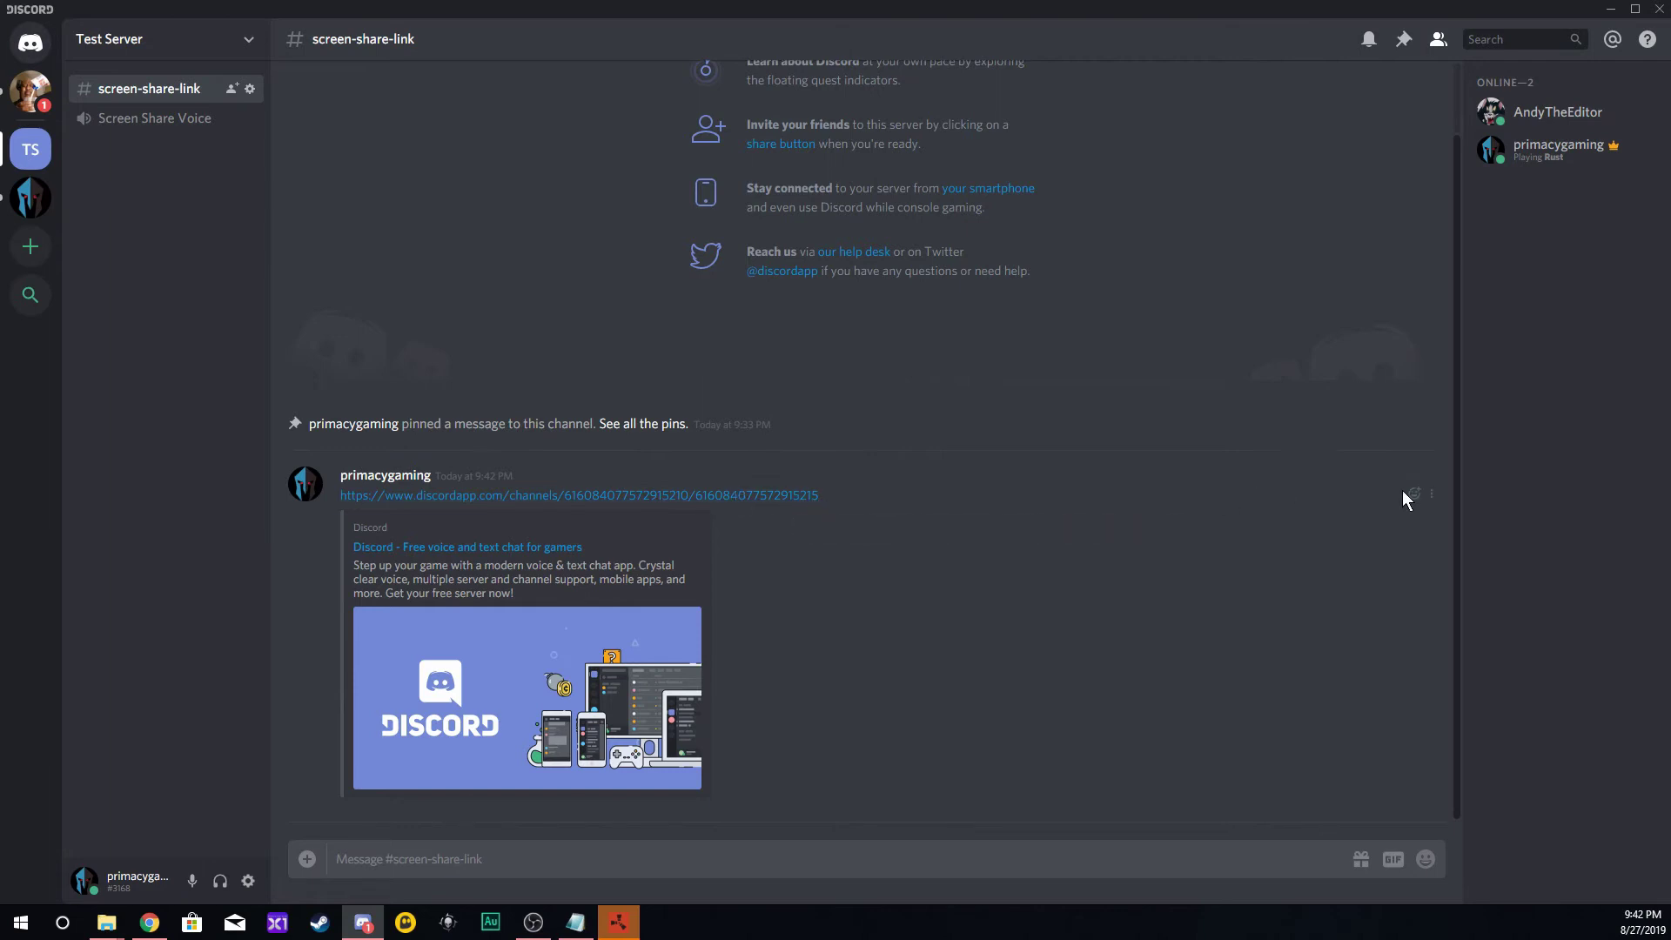
Edit the new link message to enclose the URL in angle brackets < > and save it.
{"action": "left_click", "coordinate": [1431, 493]}
{"action": "left_click", "coordinate": [1431, 531]}
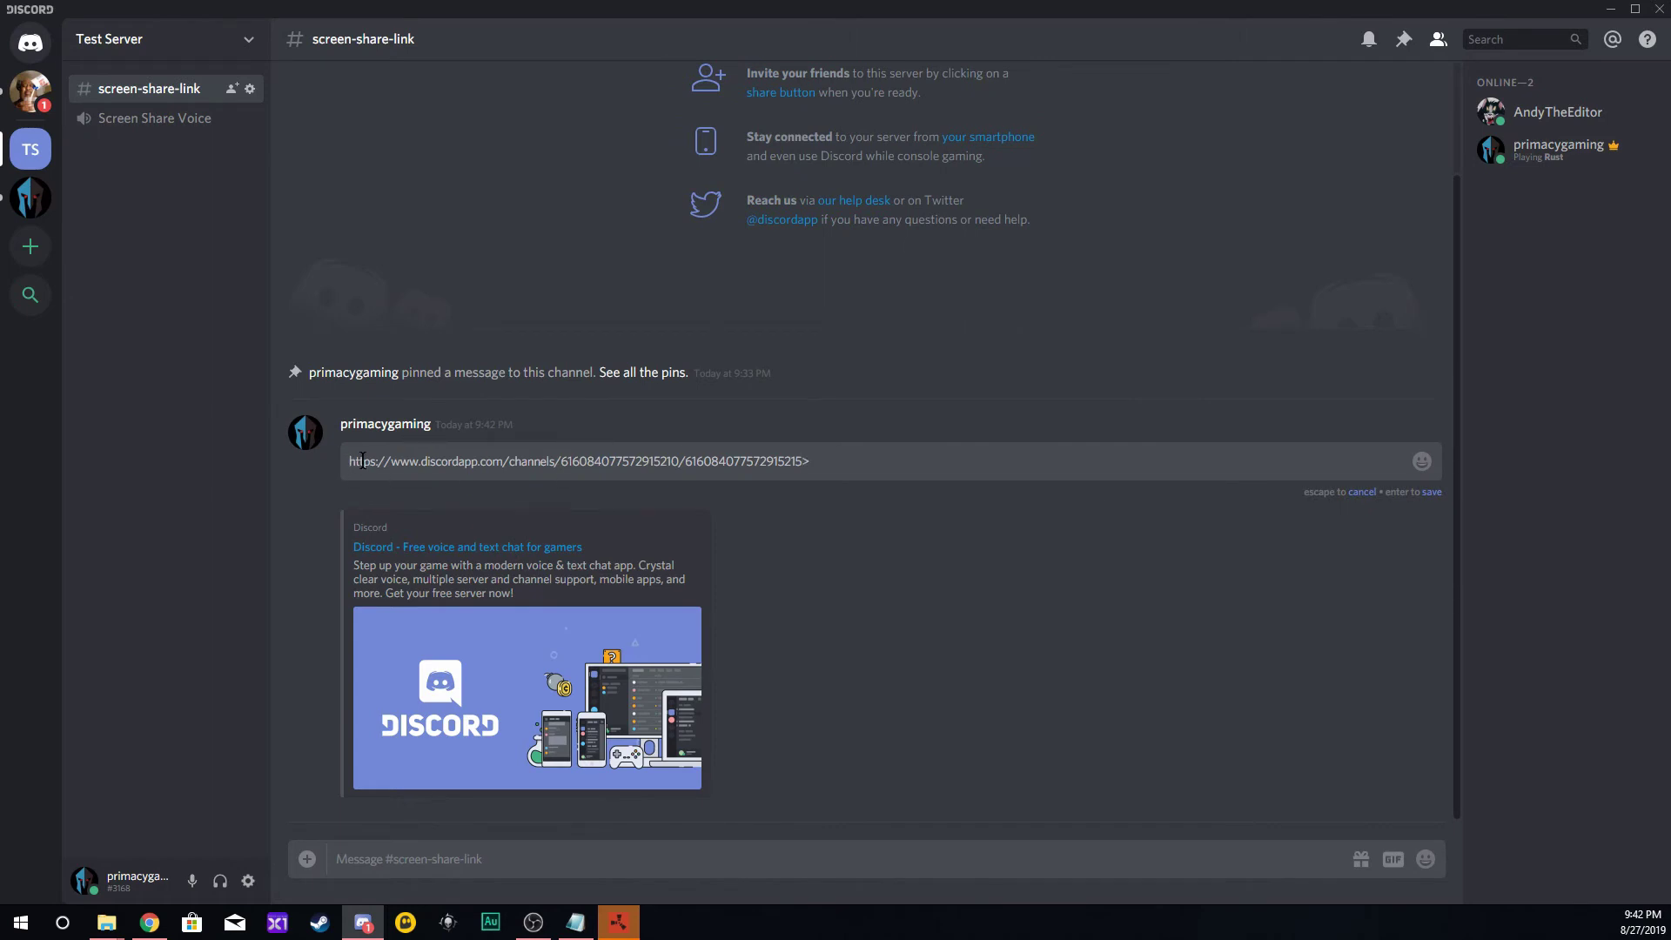
{"action": "type", "text": "<"}
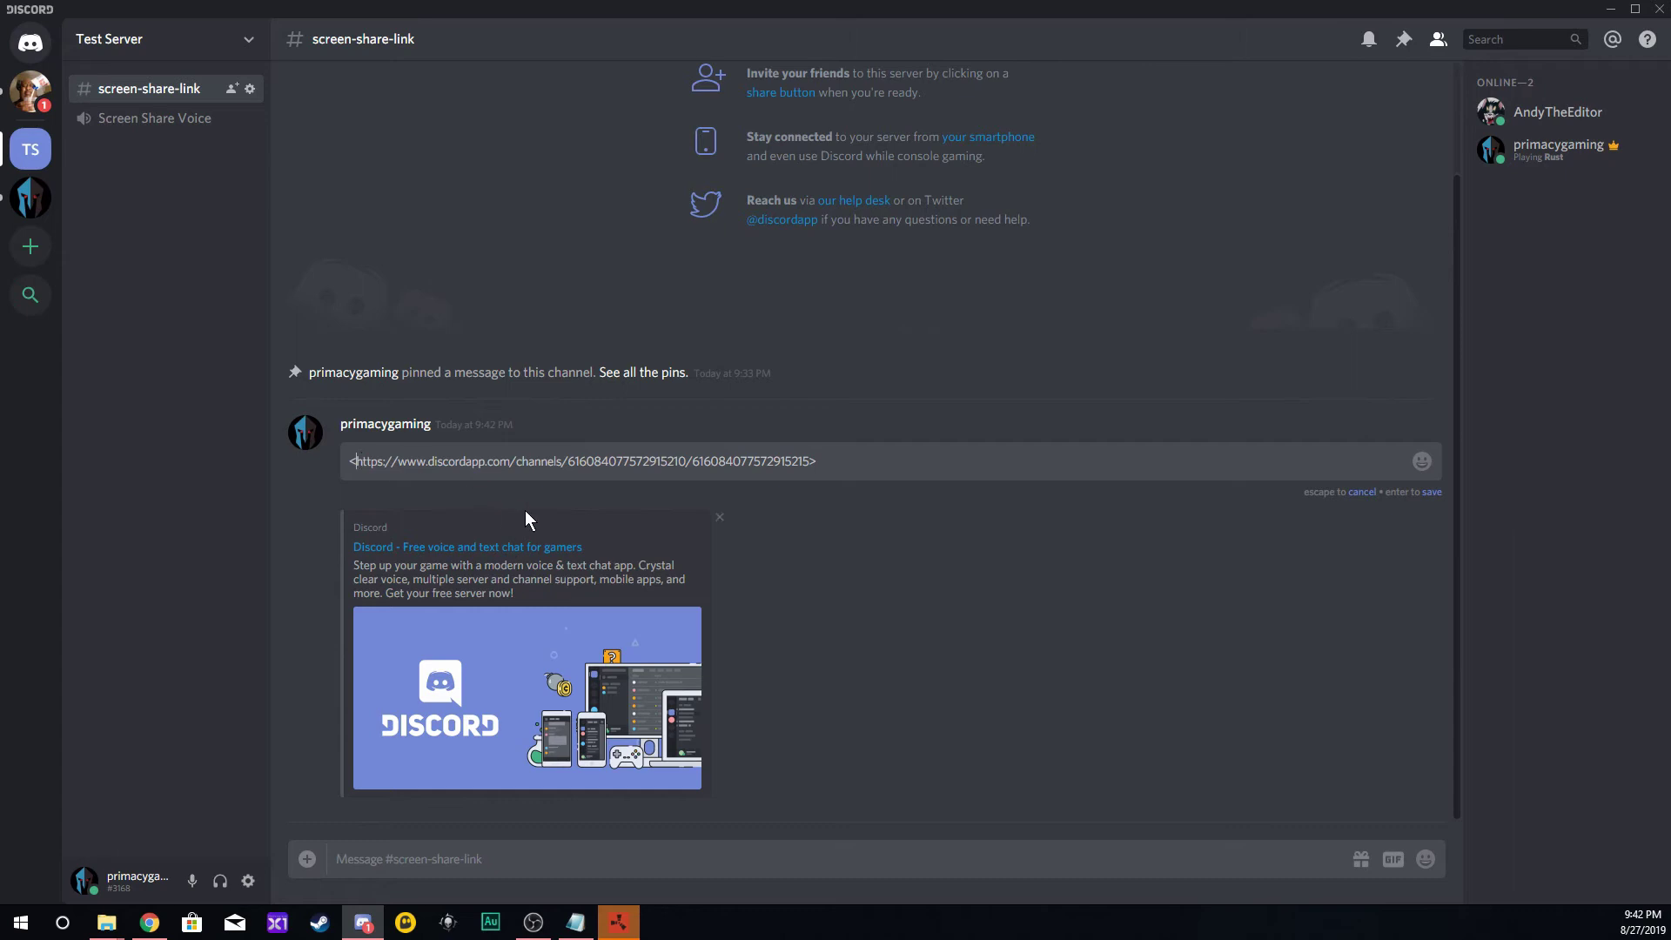
{"action": "key", "text": "Return"}
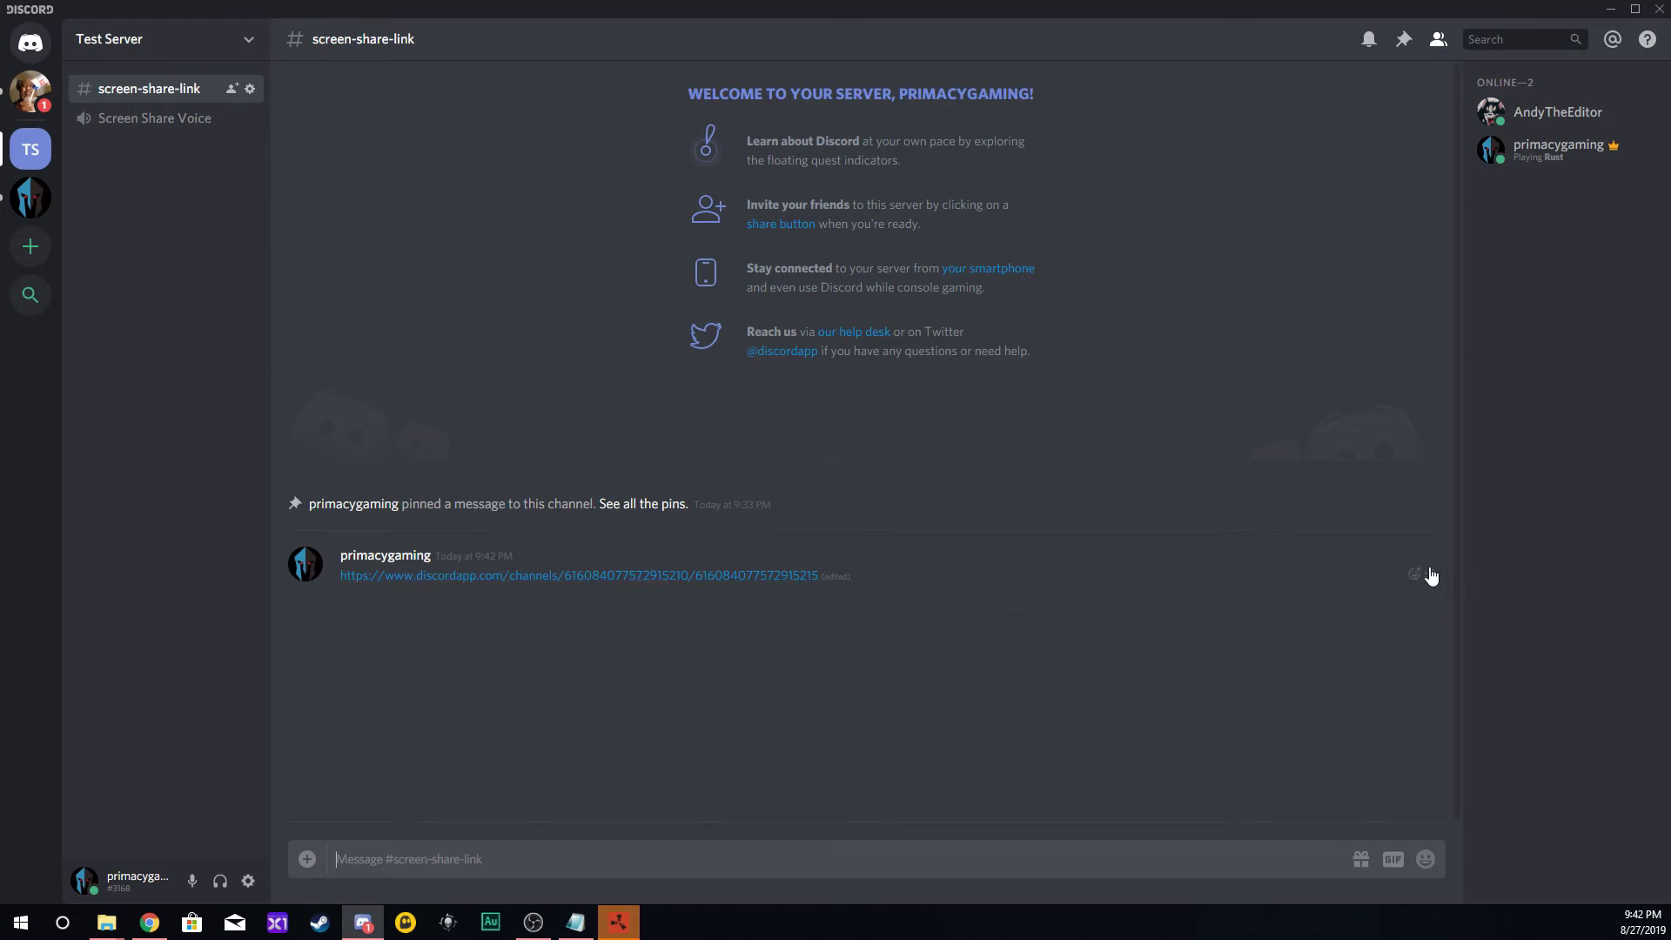
Pin the edited link message to the screen-share-link channel.
{"action": "left_click", "coordinate": [1432, 575]}
{"action": "left_click", "coordinate": [1432, 596]}
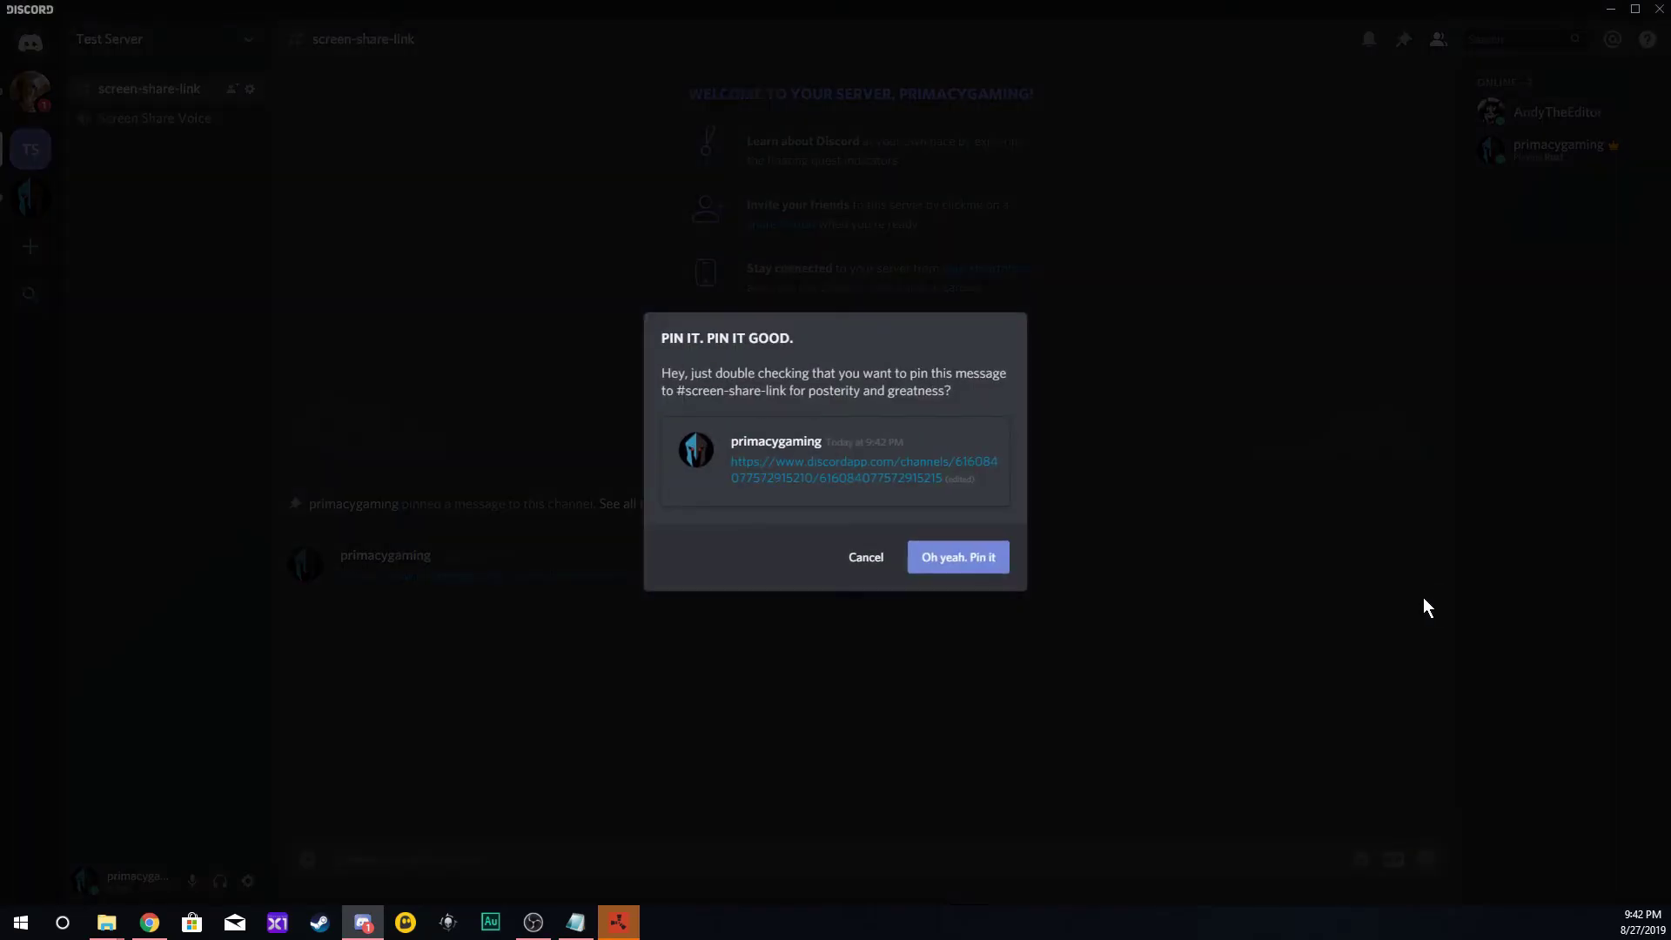
{"action": "left_click", "coordinate": [949, 557]}
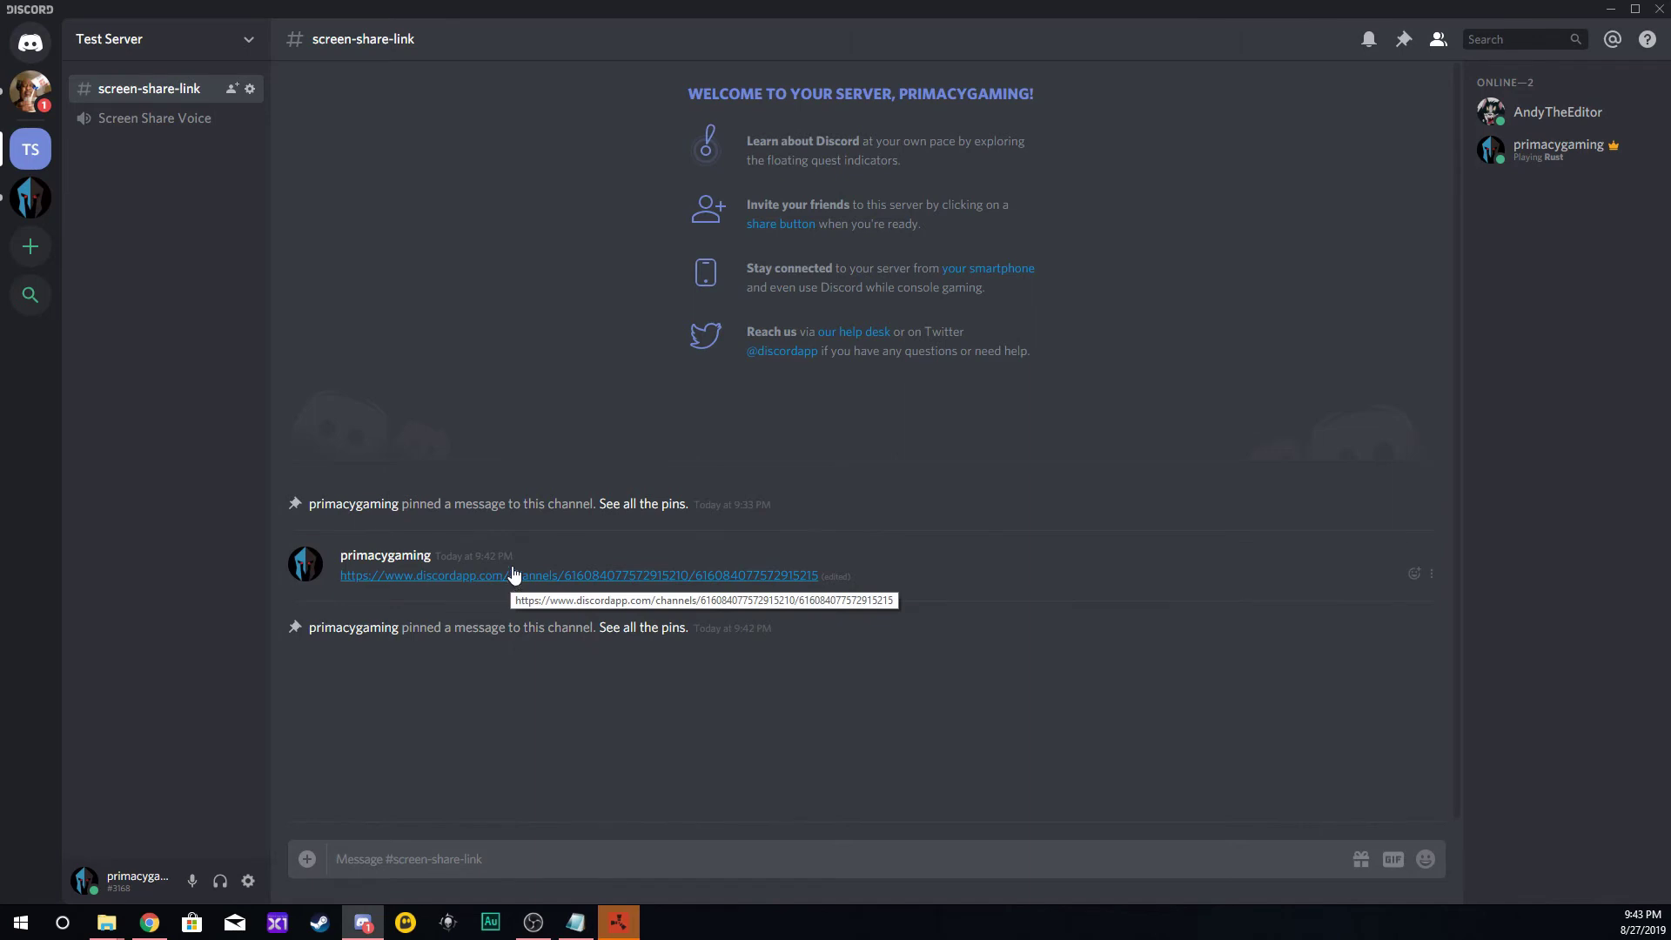
Join the Screen Share Voice channel and use the pinned link to open its call and stream Rust.
{"action": "left_click", "coordinate": [203, 120]}
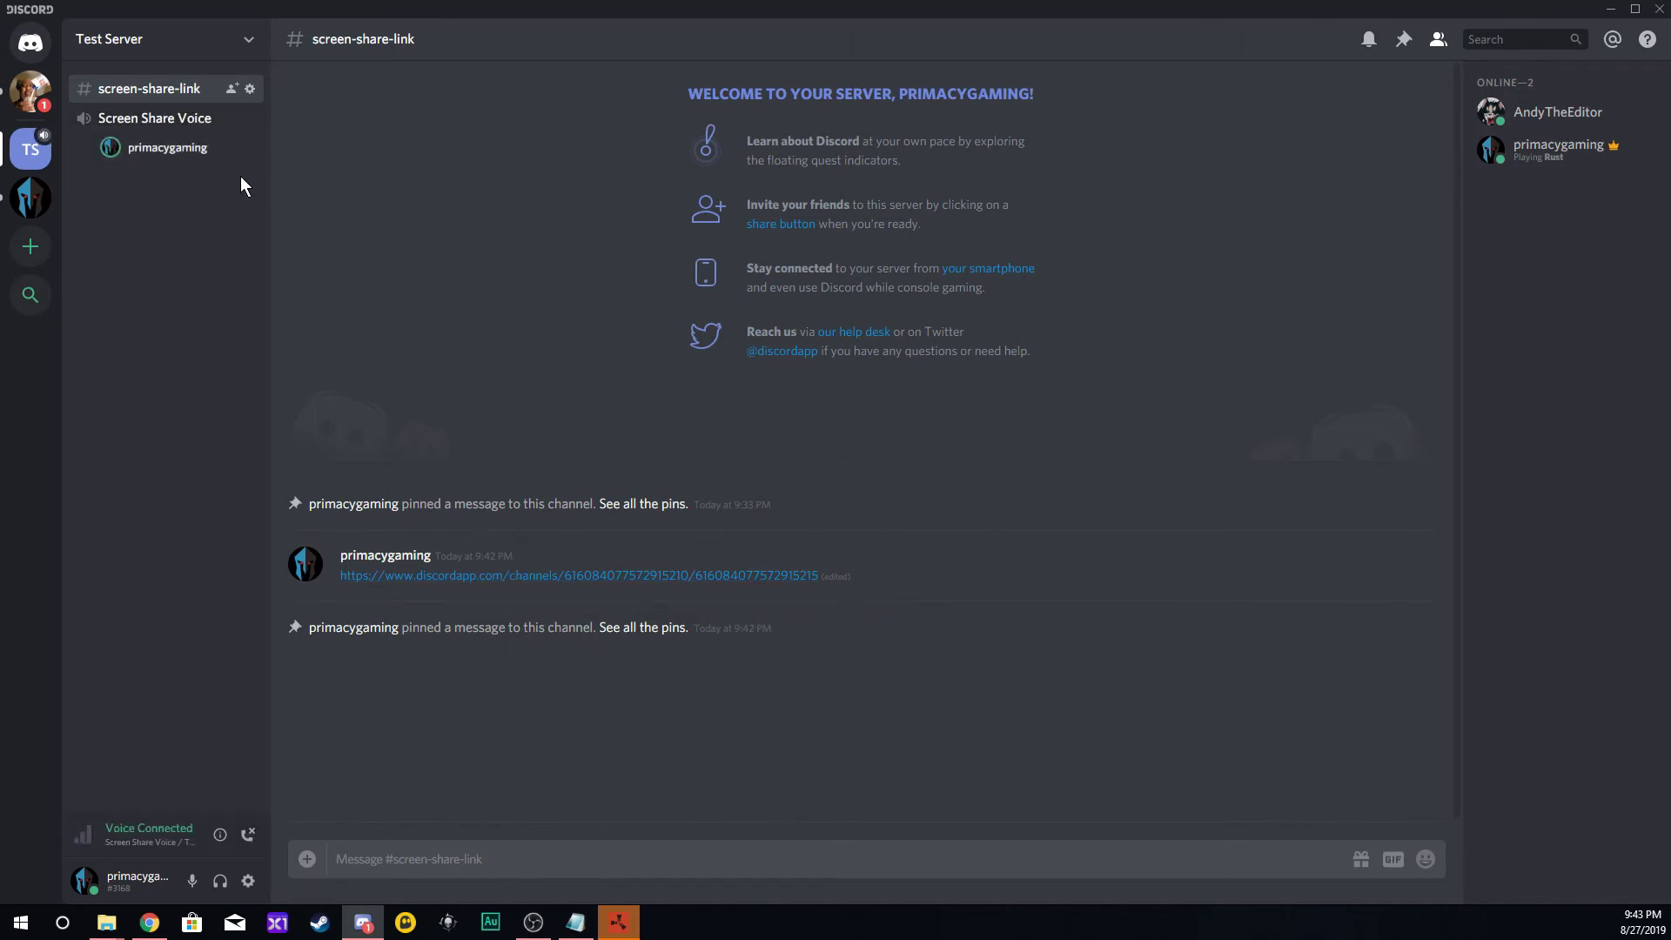
{"action": "left_click", "coordinate": [550, 577]}
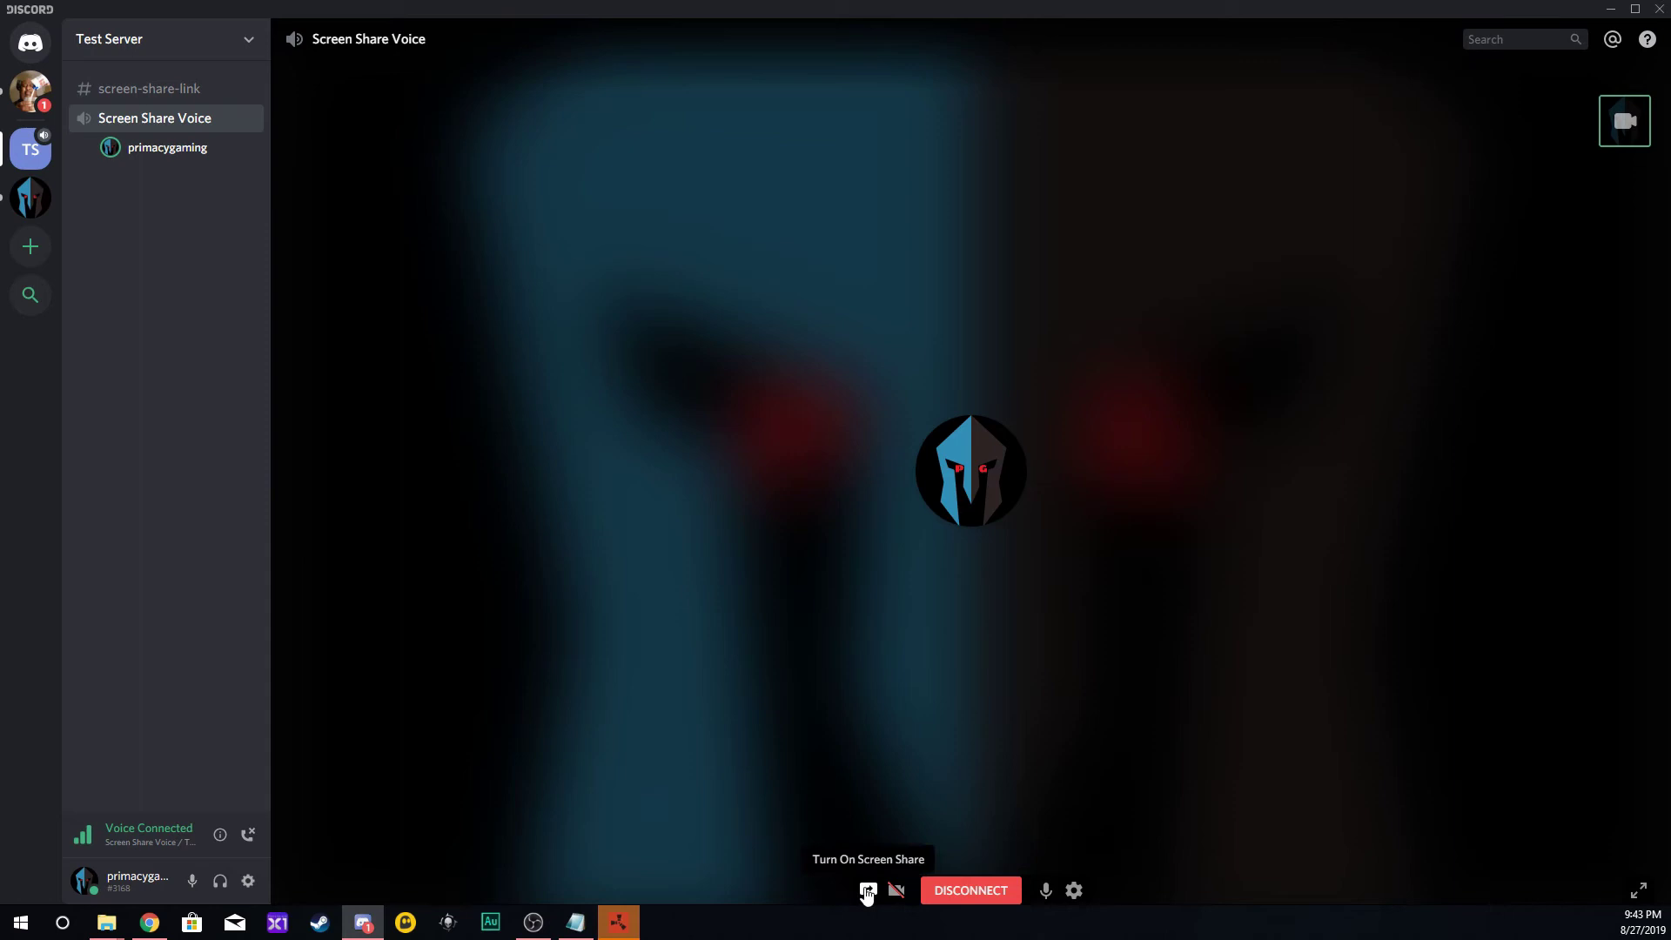
{"action": "left_click", "coordinate": [867, 891]}
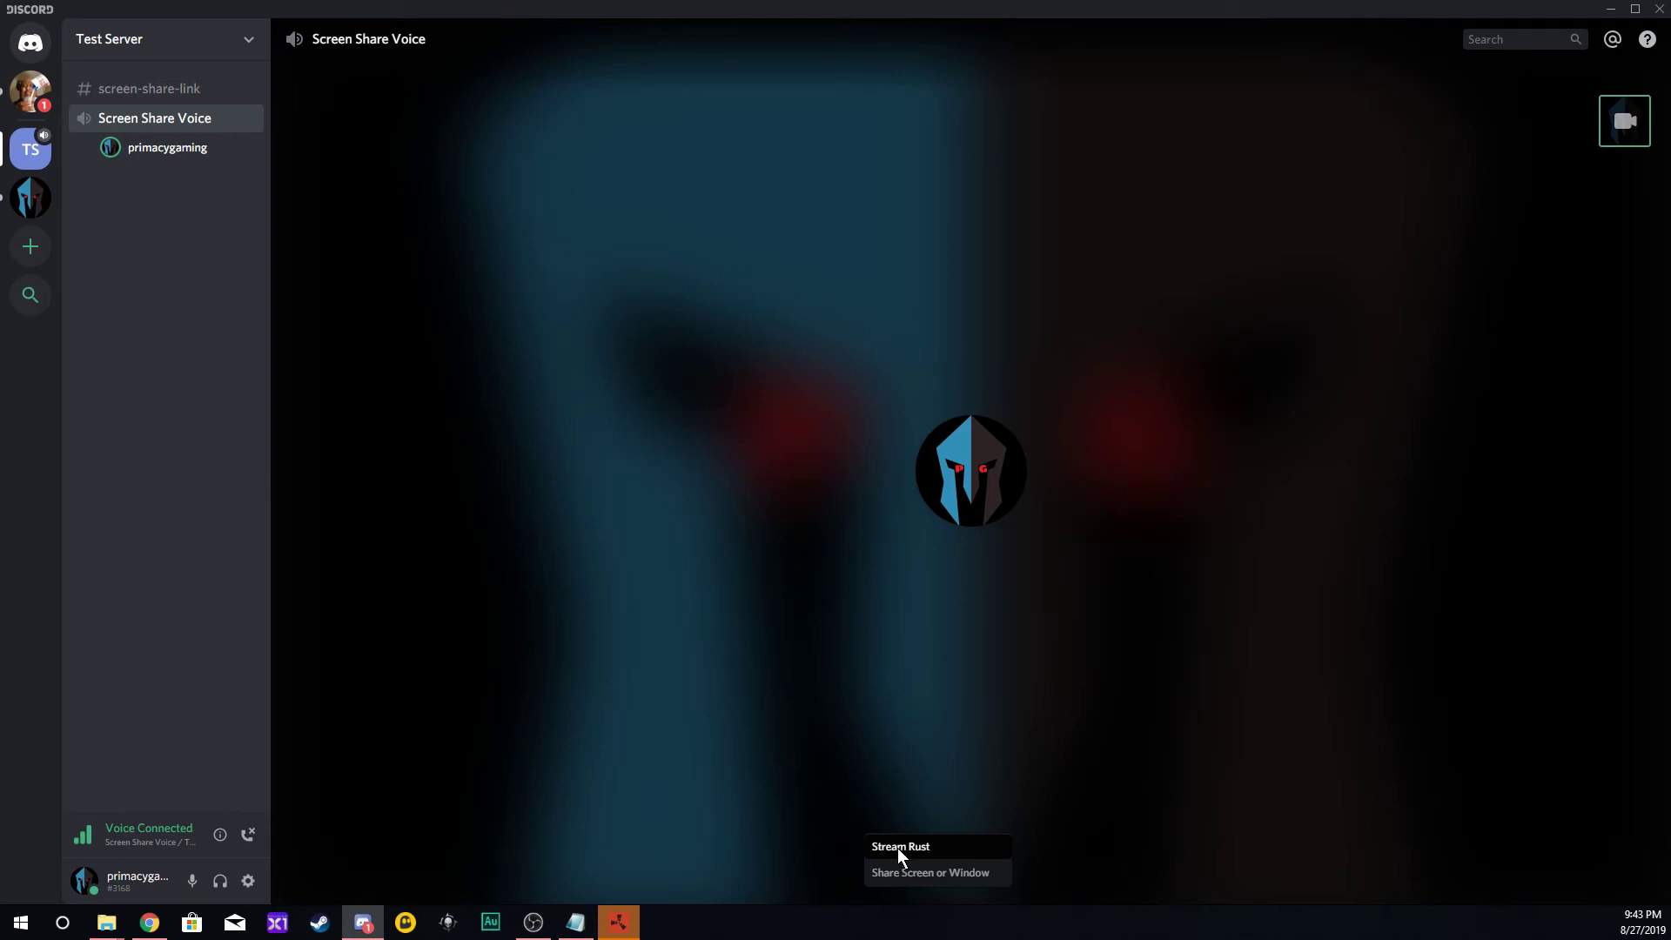
{"action": "left_click", "coordinate": [900, 848]}
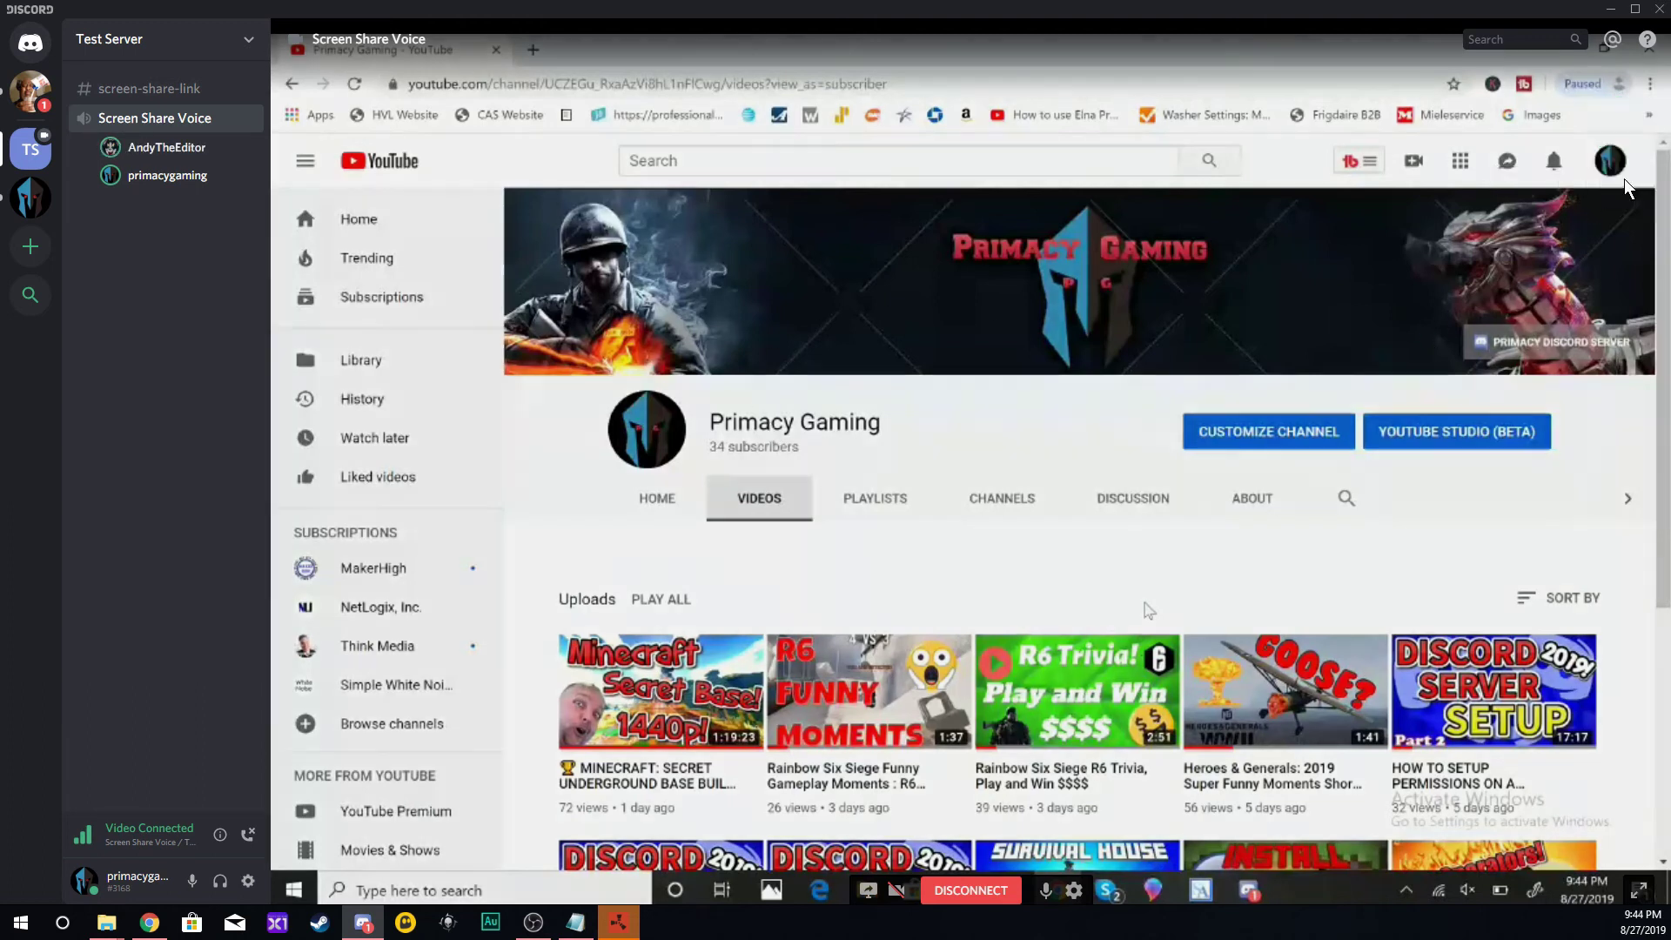
Show both participants' shared screens side by side in the call, and go back to the screen-share-link channel.
{"action": "left_click", "coordinate": [1624, 179]}
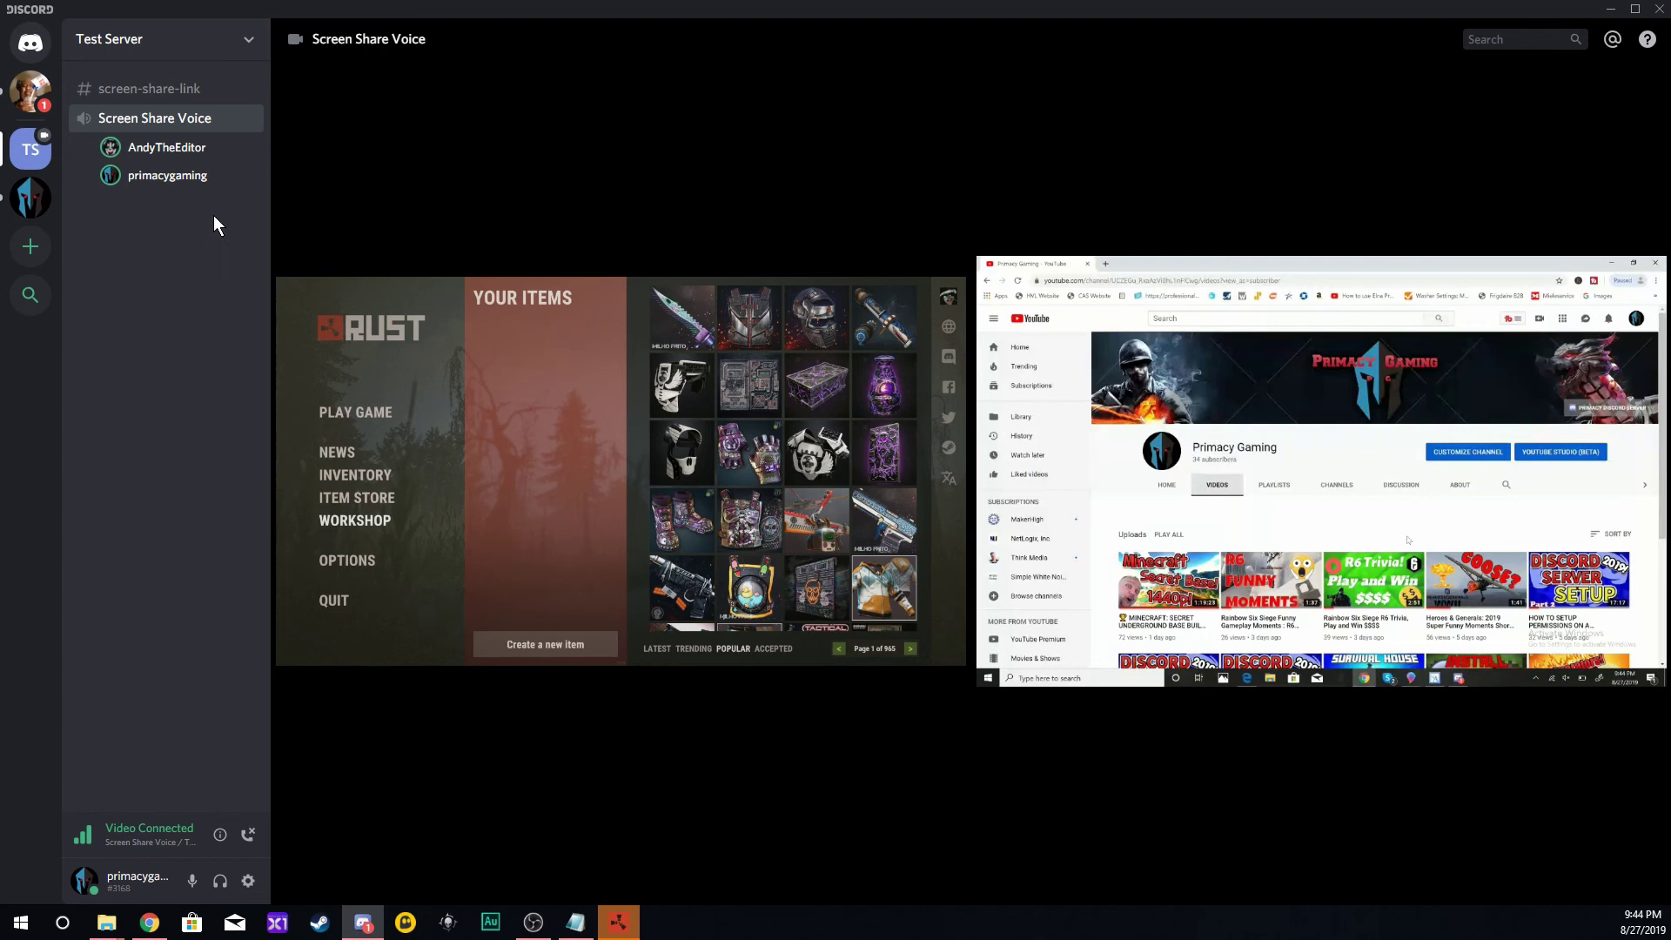
{"action": "left_click", "coordinate": [164, 93]}
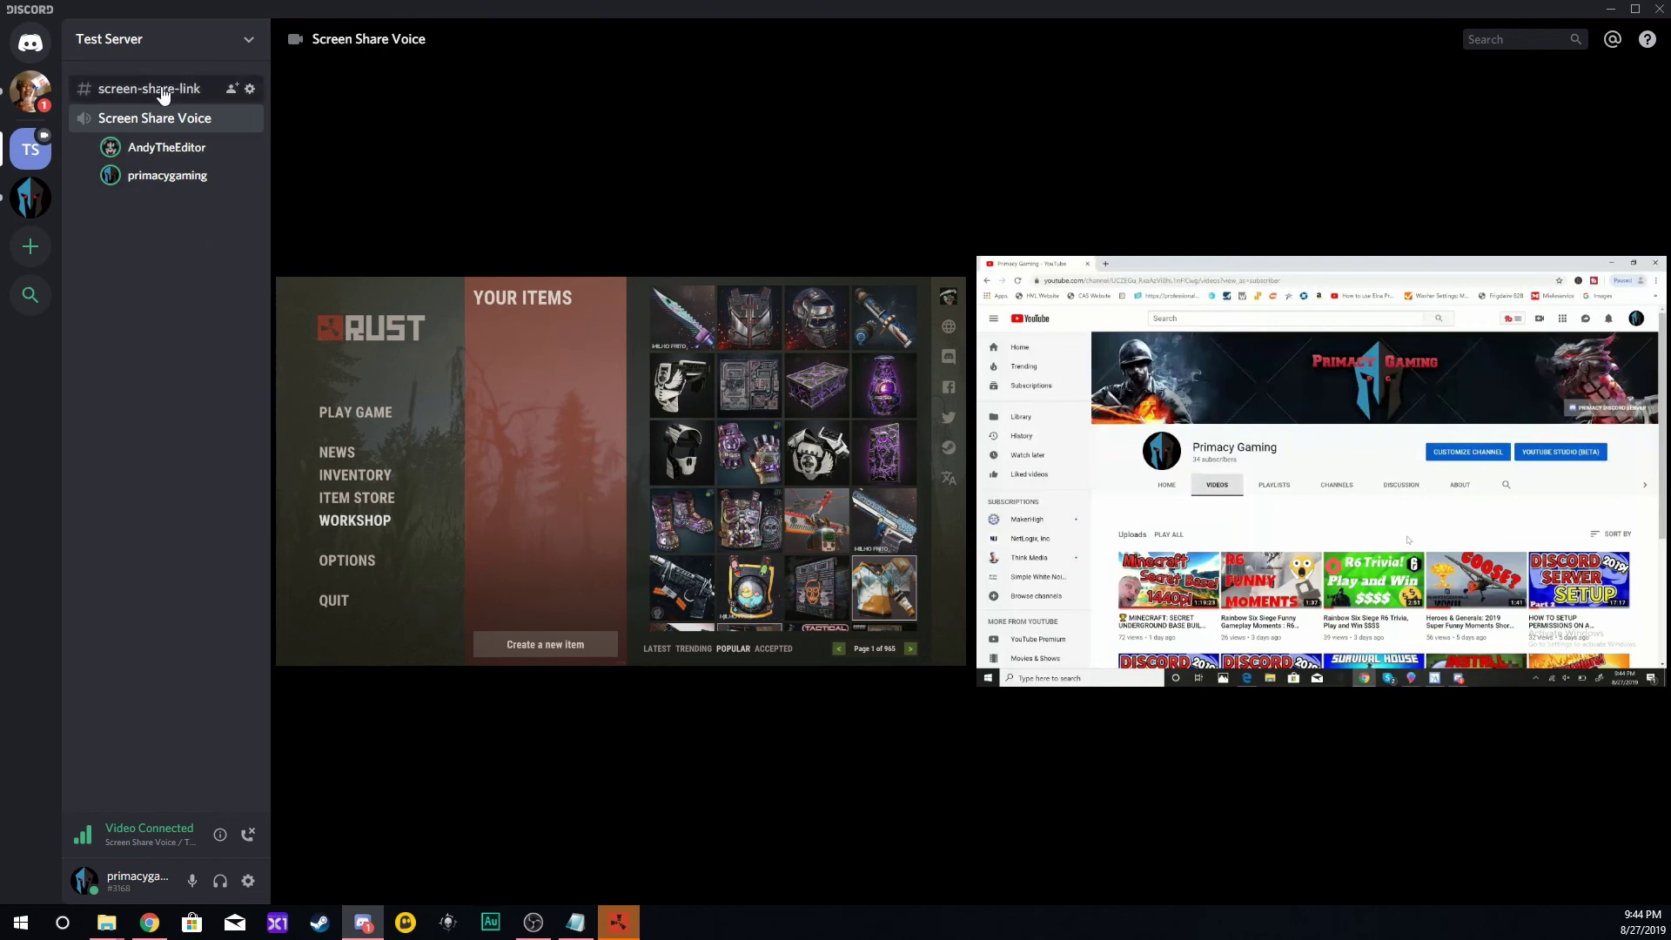